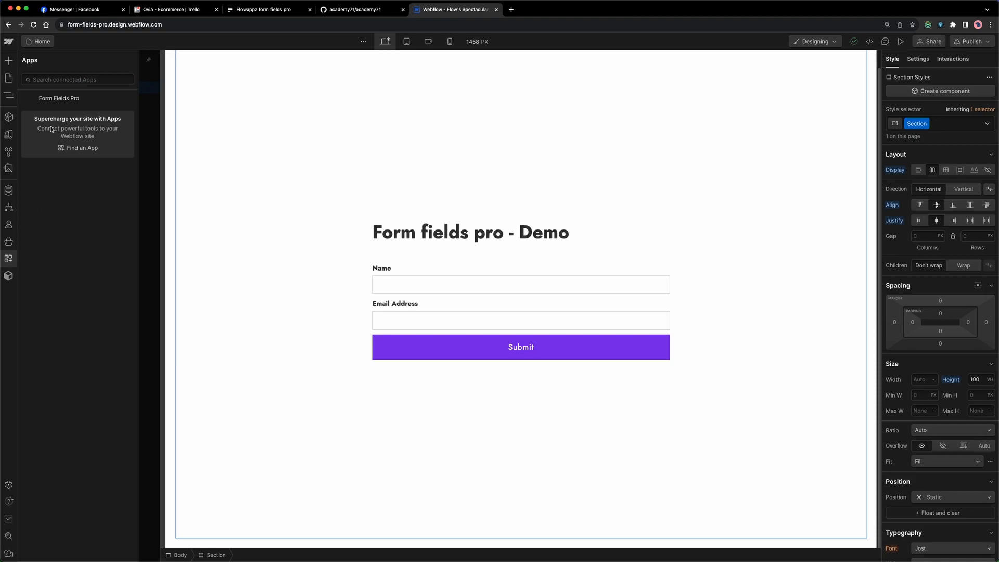
- Open the Form Fields Pro app and select the Form element inside the Form Block as its target
click(75, 99)
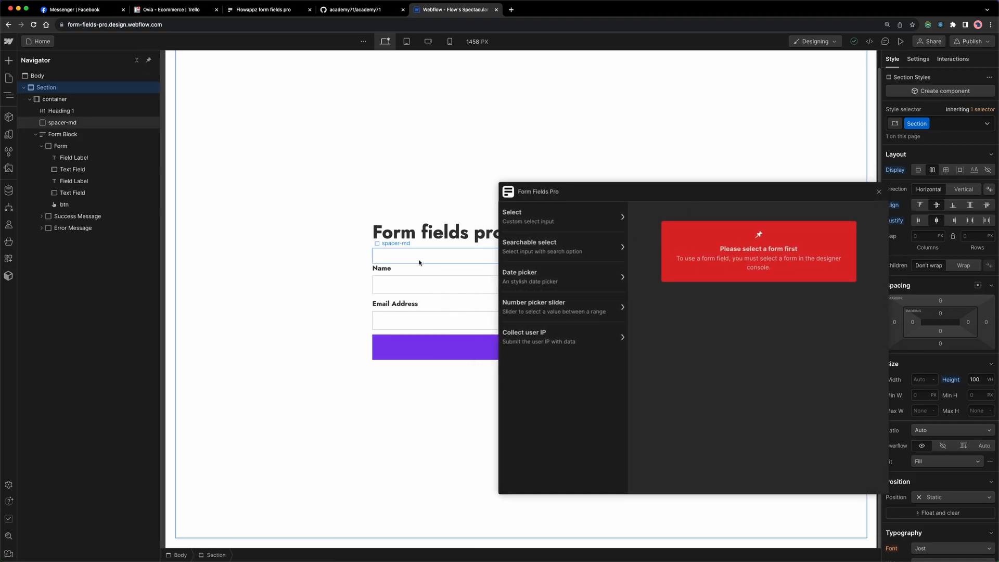
click(75, 147)
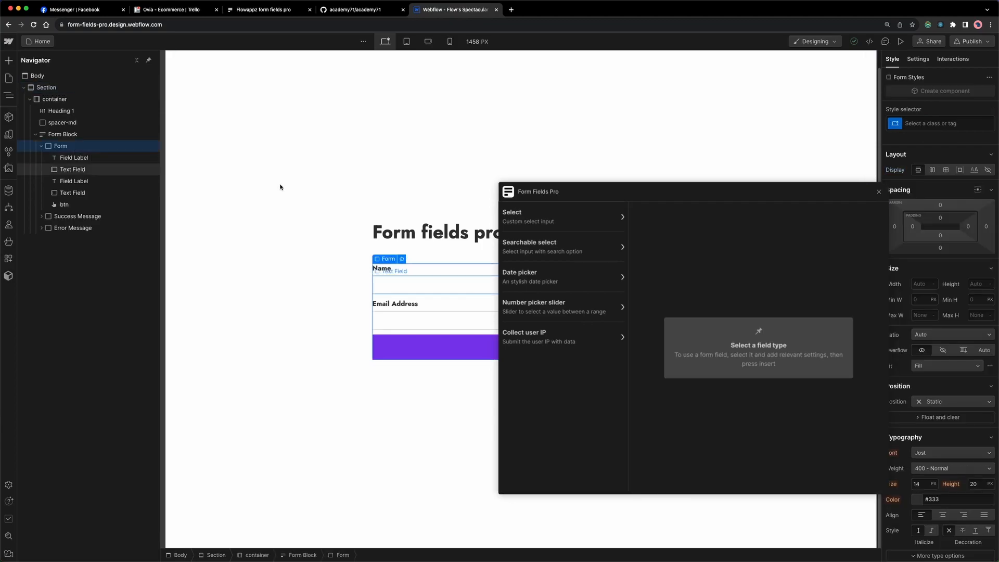
drag(597, 194, 569, 164)
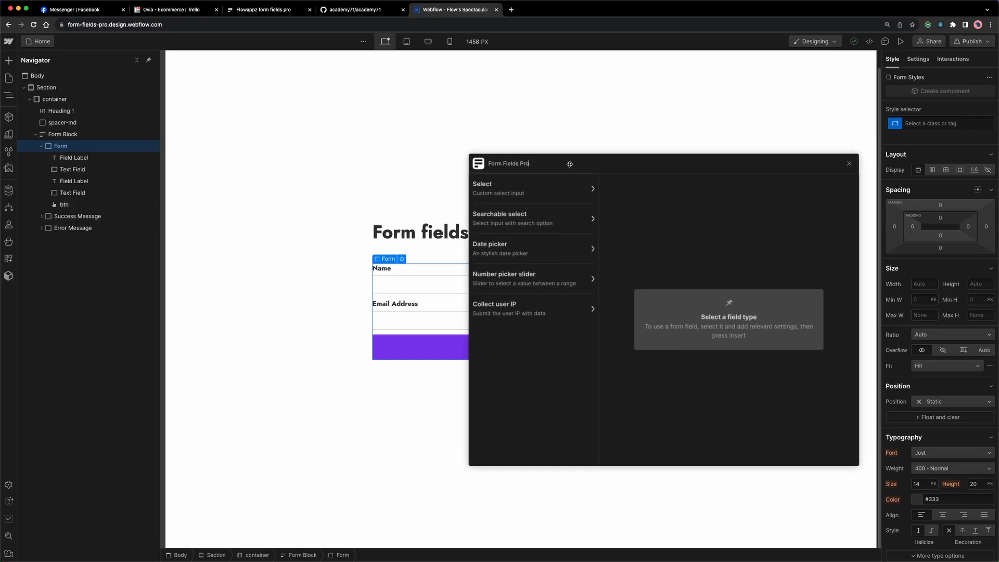
- Review the settings offered by the Select, Searchable select, Date picker, Number picker slider and Collect user IP field types
click(526, 192)
click(529, 216)
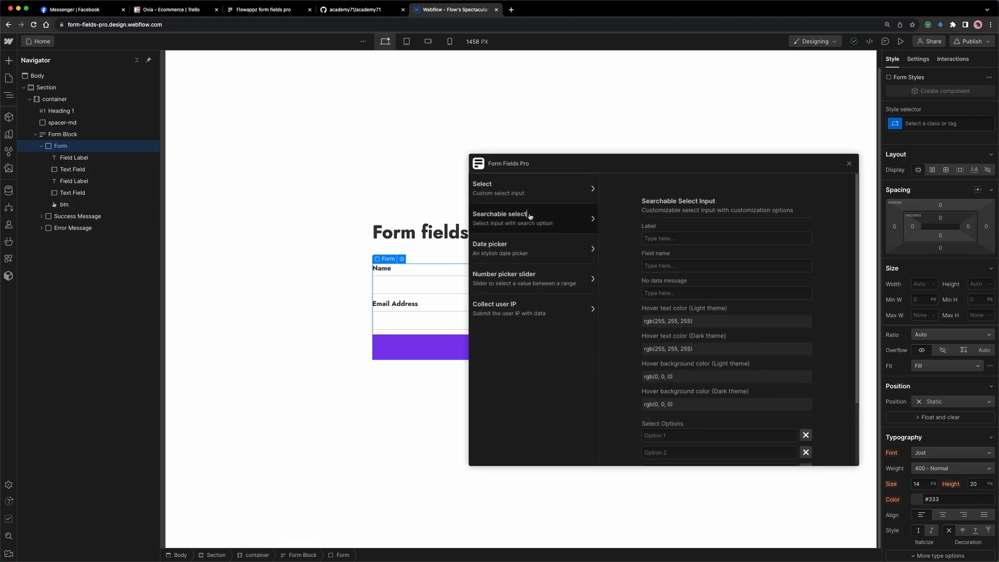
click(518, 253)
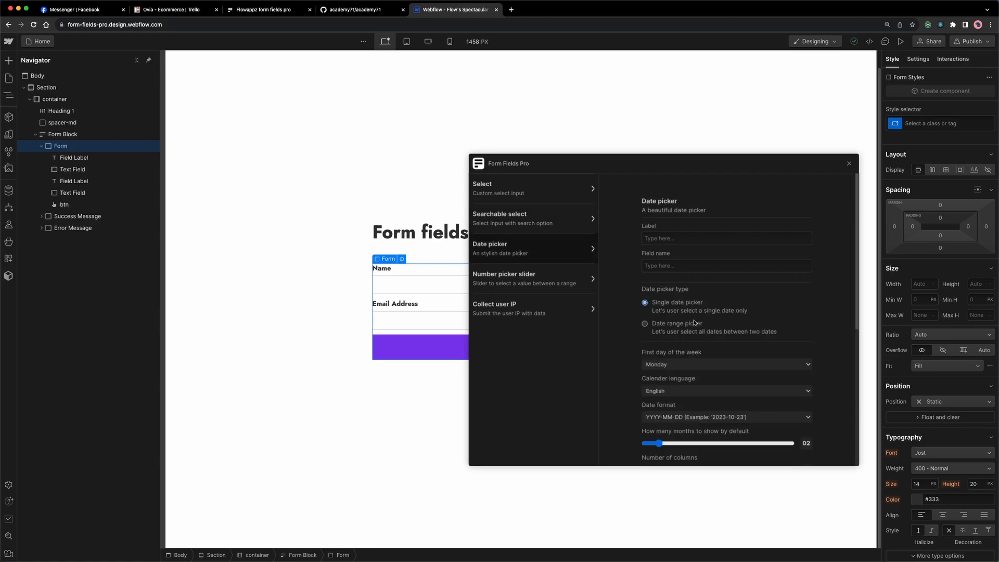
click(512, 280)
scroll(672, 284, down, 1)
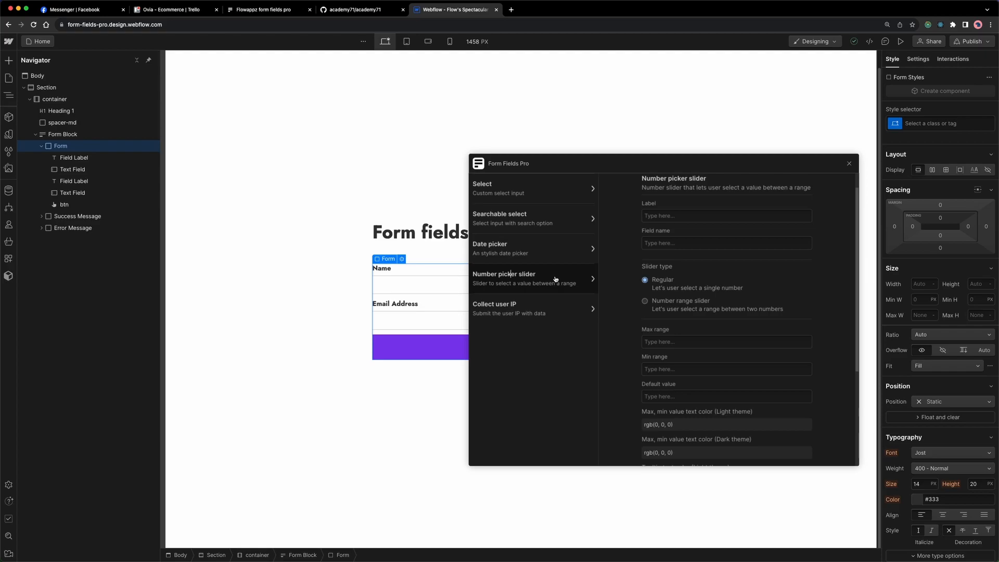
click(519, 311)
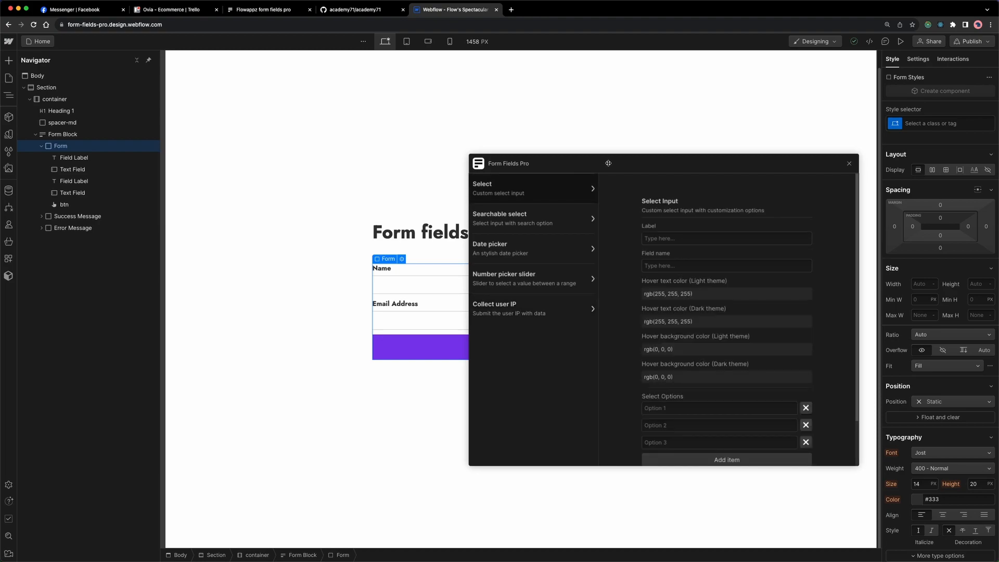
- Set up a Select field with Country as both its label and field name, and review its hover colour settings
drag(608, 163, 589, 151)
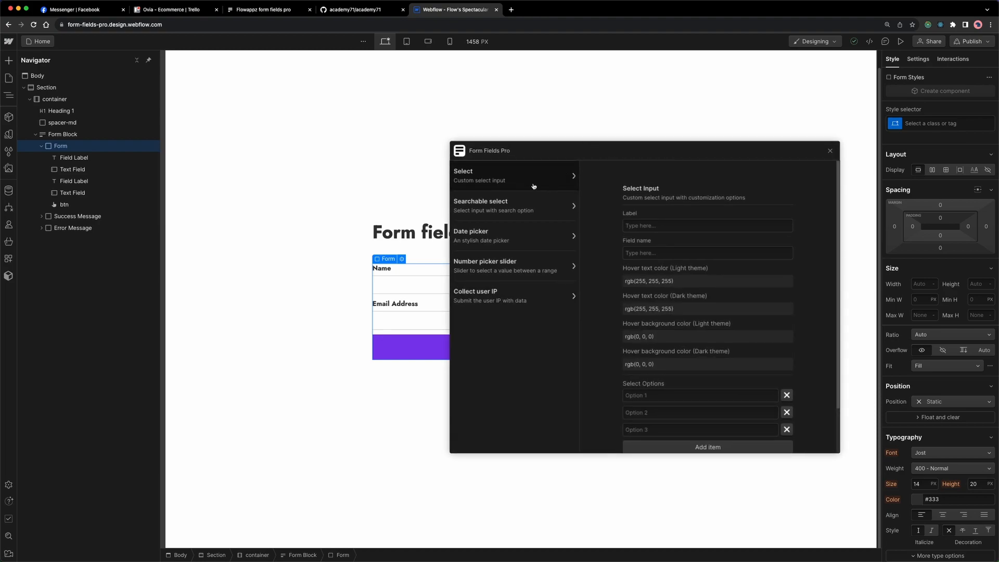
click(477, 175)
click(649, 225)
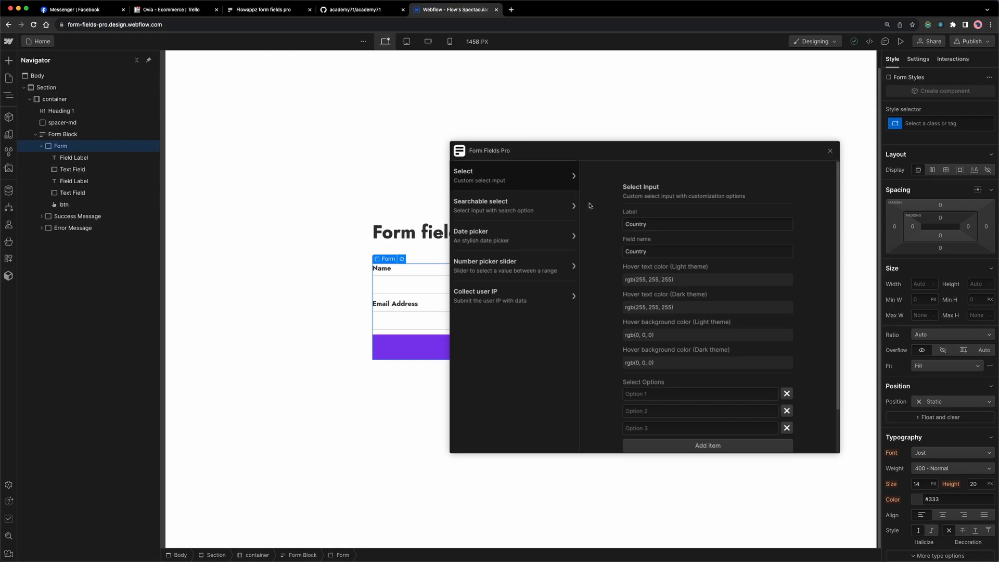
scroll(598, 213, down, 1)
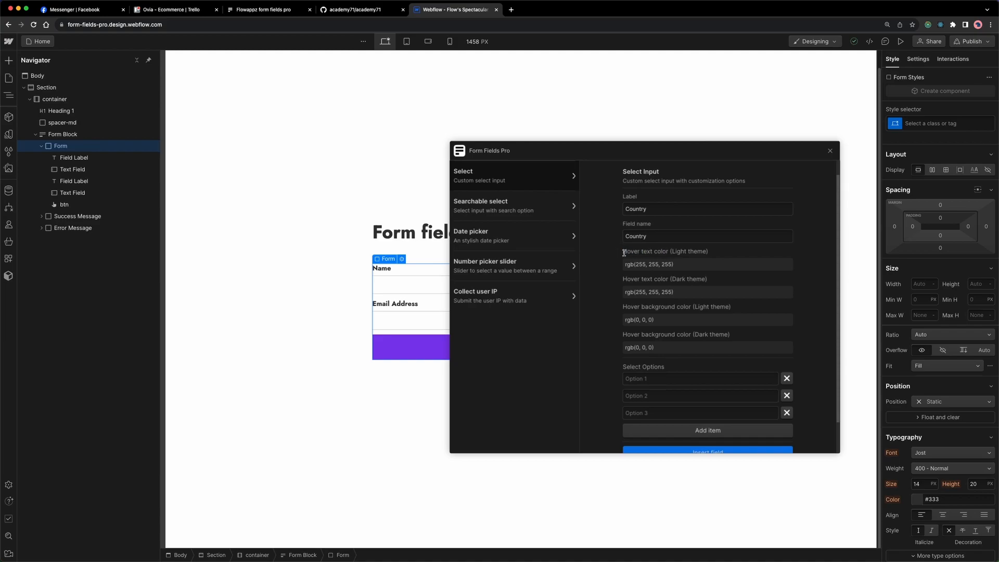
scroll(622, 252, down, 1)
drag(669, 224, 662, 253)
click(712, 256)
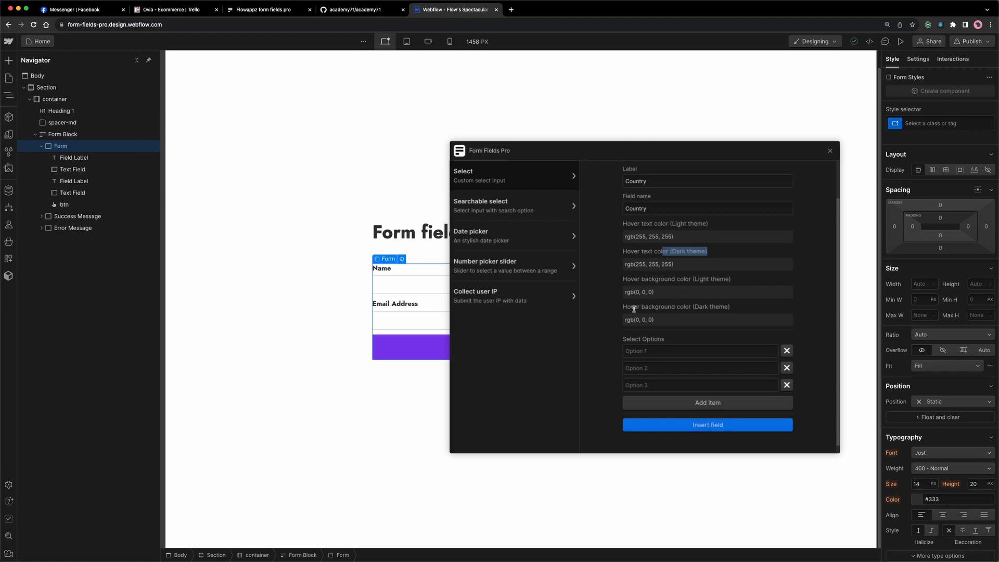
scroll(629, 311, down, 1)
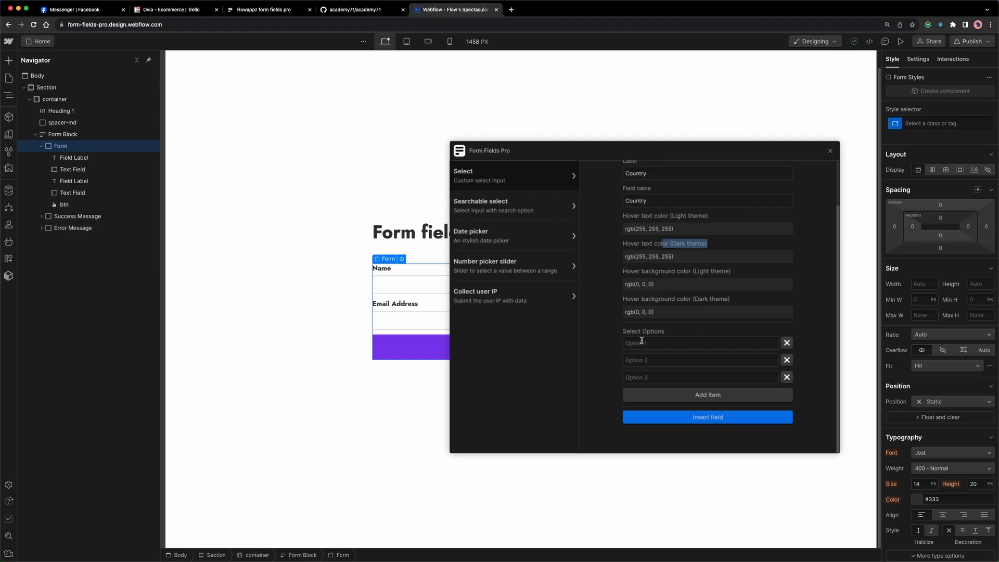
- Enter USA, UK and NO as the Country options and insert the field into the form
click(642, 342)
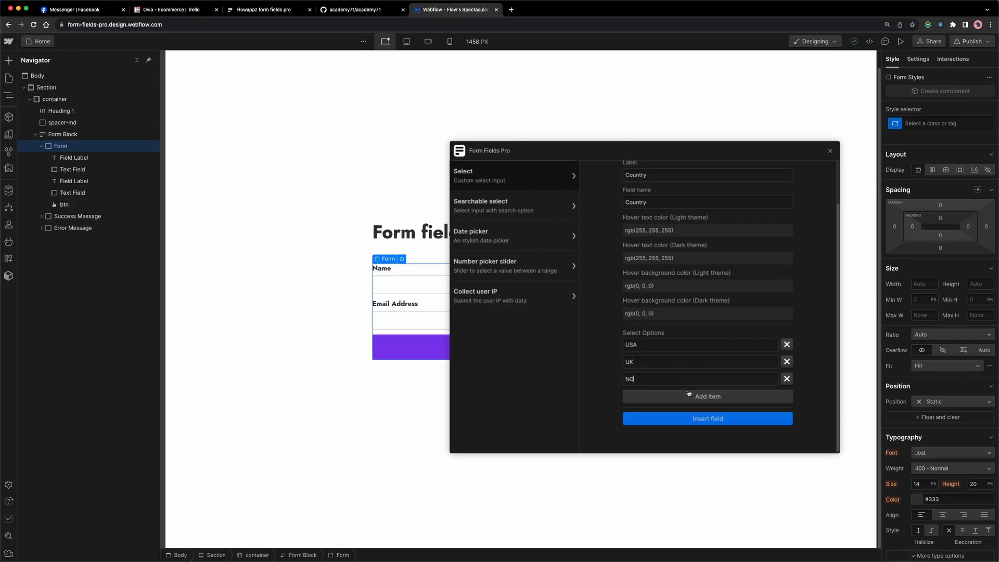
click(688, 396)
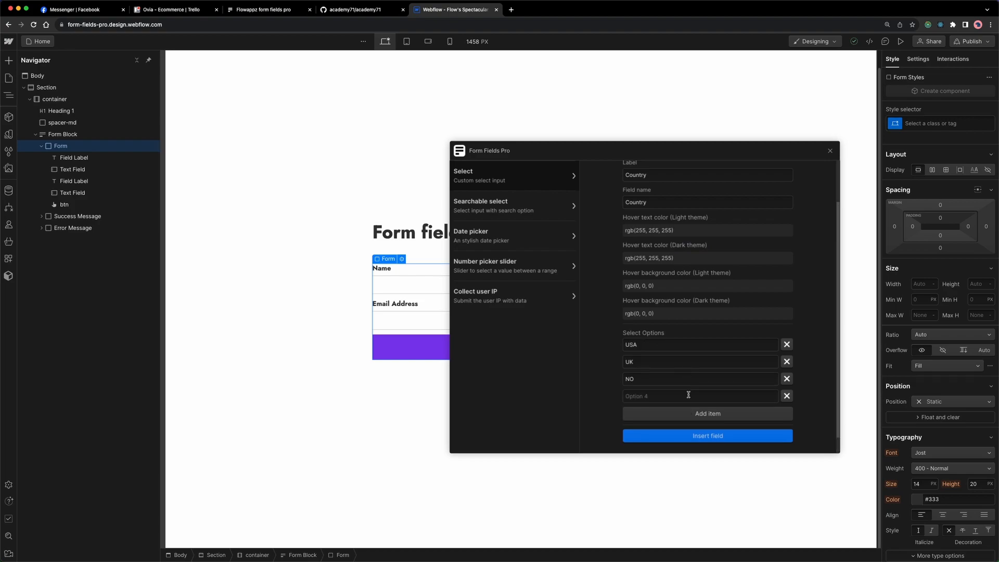
click(787, 396)
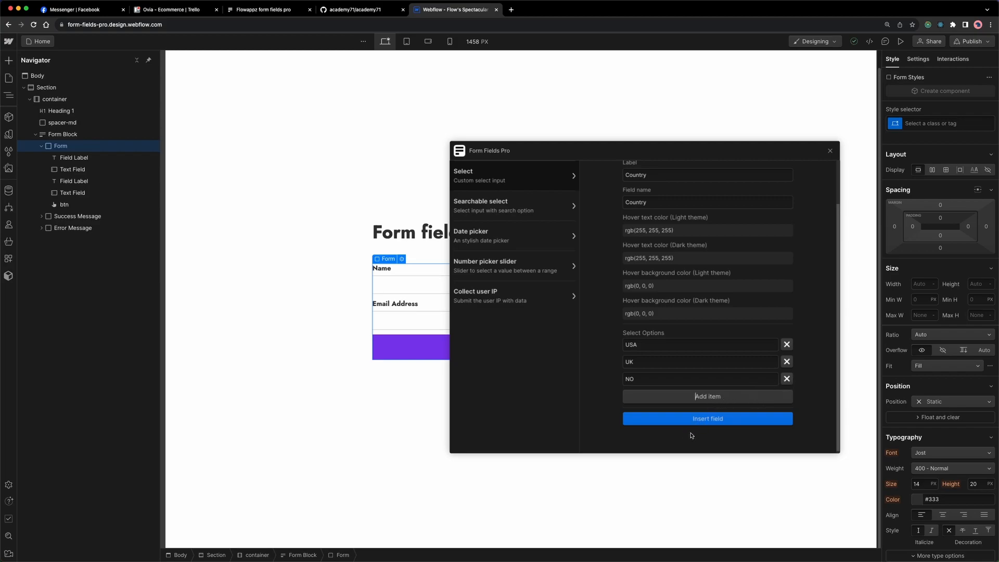
click(707, 419)
drag(780, 160, 762, 151)
drag(564, 138, 522, 162)
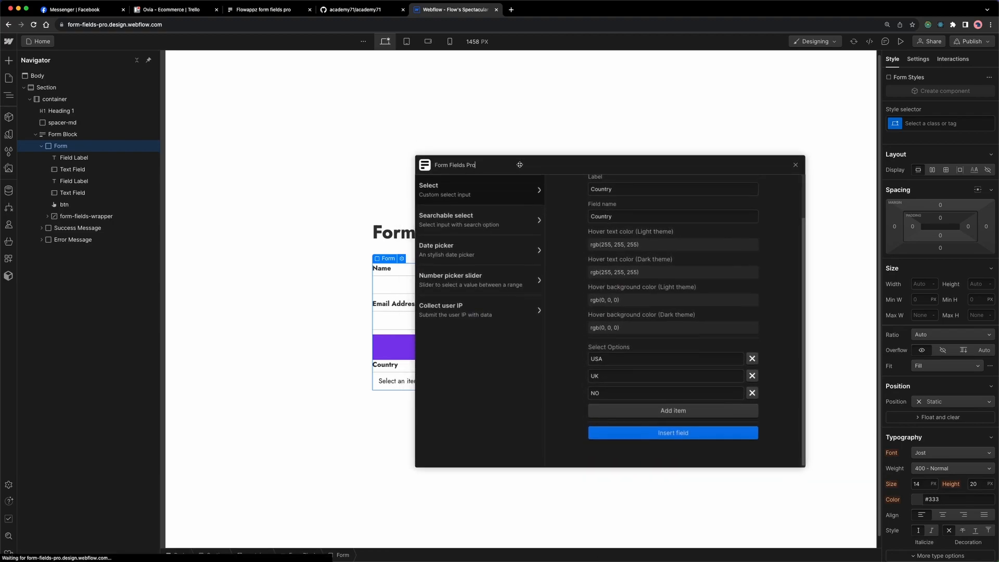
- Insert a searchable select labelled and named Currency, with no-data message "No results found" and options USD, BDT, CAD and AUD
click(510, 221)
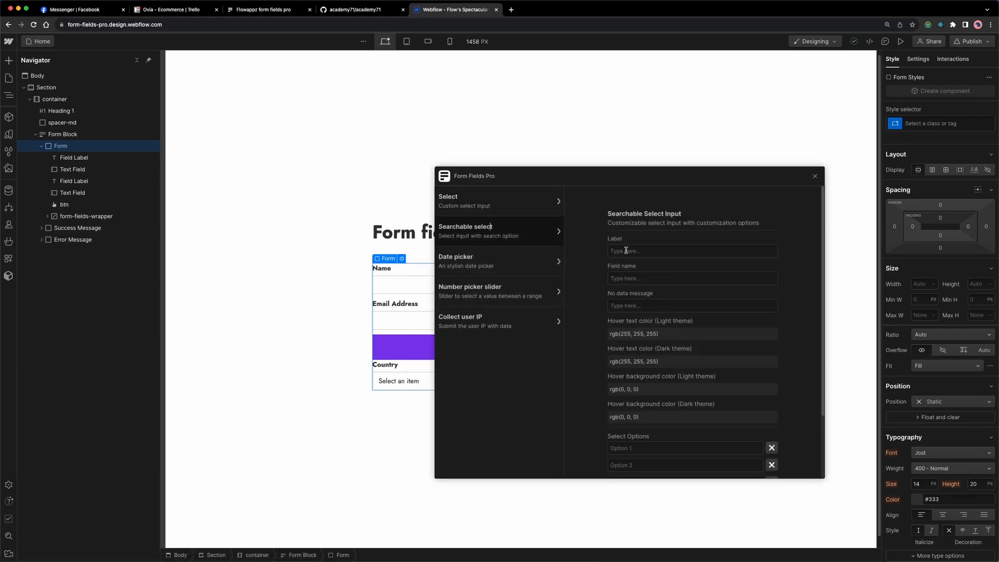
text(Currency)
key(Tab)
text(Currency)
key(Tab)
text(No results foundUSD)
click(692, 443)
mouse_move(623, 180)
mouse_down()
mouse_move(659, 161)
mouse_move(615, 166)
mouse_up()
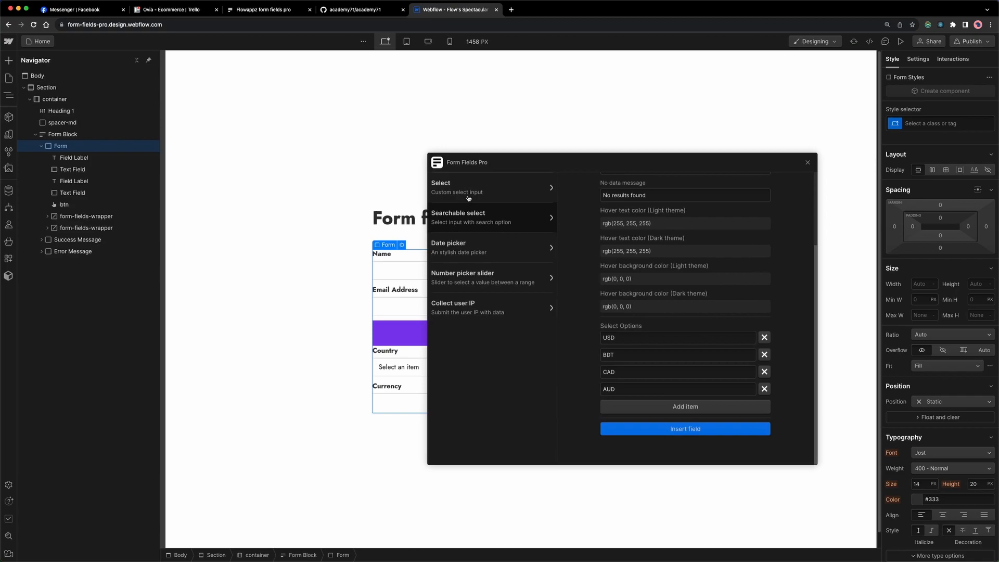
- Insert a single date picker into the form with the label "Select date" and field name "Date"
click(467, 244)
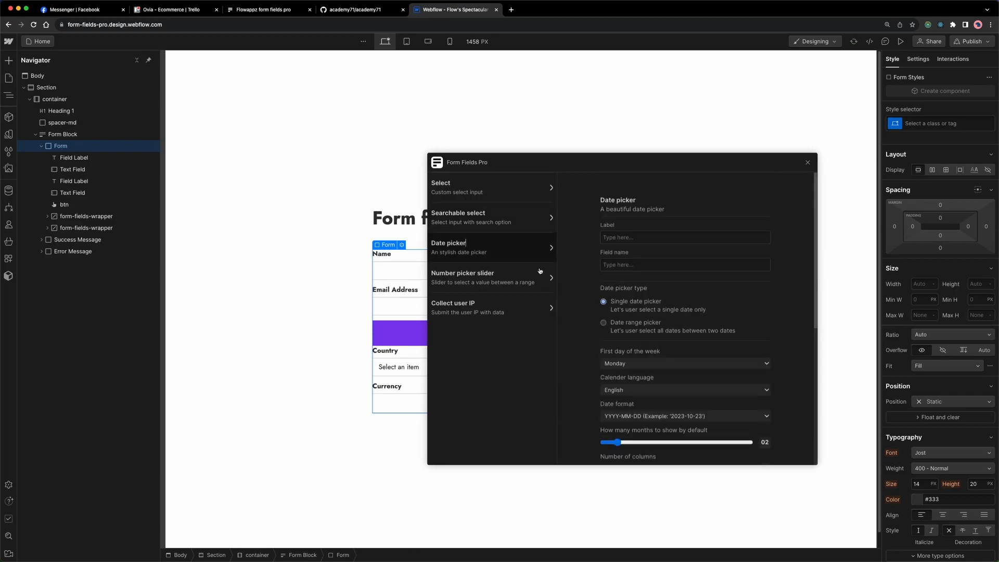
click(625, 237)
text(Select date)
key(Tab)
text(Date)
scroll(642, 373, down, 5)
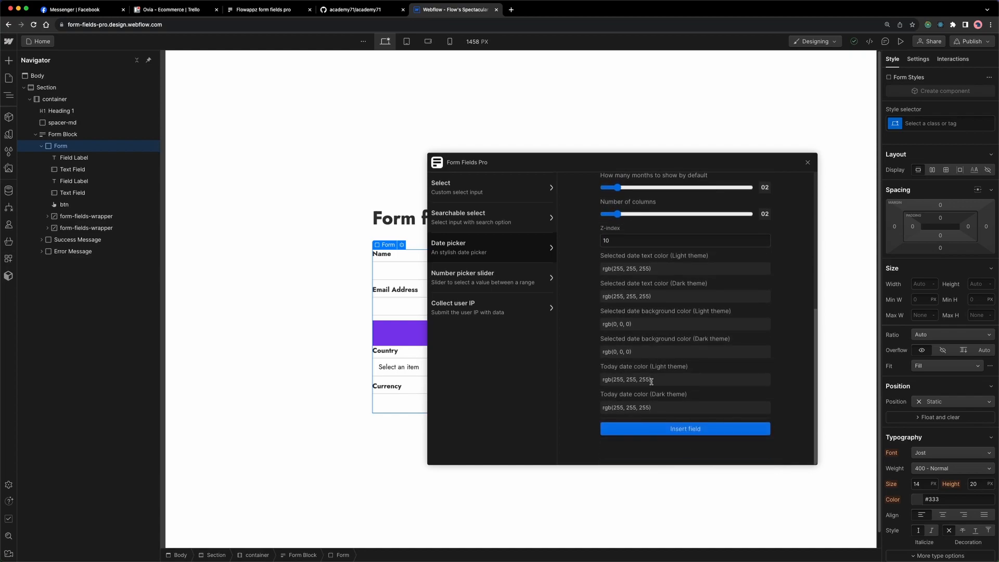
click(679, 427)
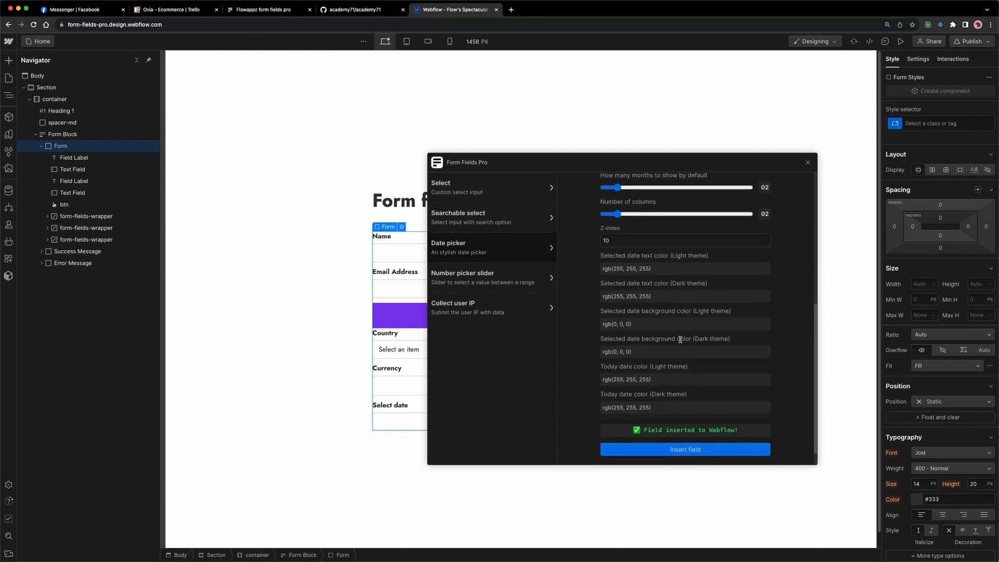
- Insert a date range picker labelled "Select date Range" and move the submit button below all inserted fields in the form
click(622, 323)
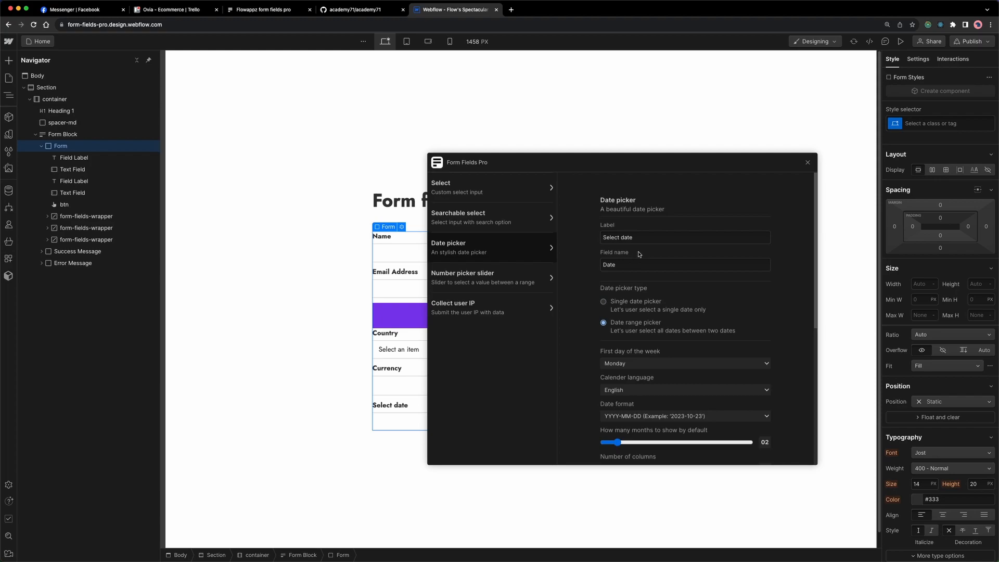
click(625, 239)
scroll(663, 428, down, 5)
click(685, 428)
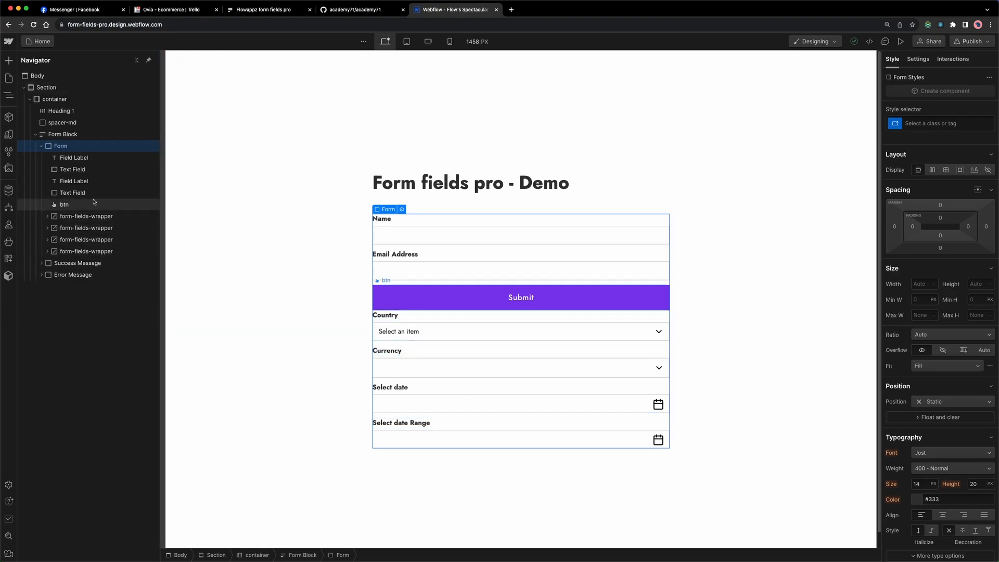
drag(83, 203, 78, 254)
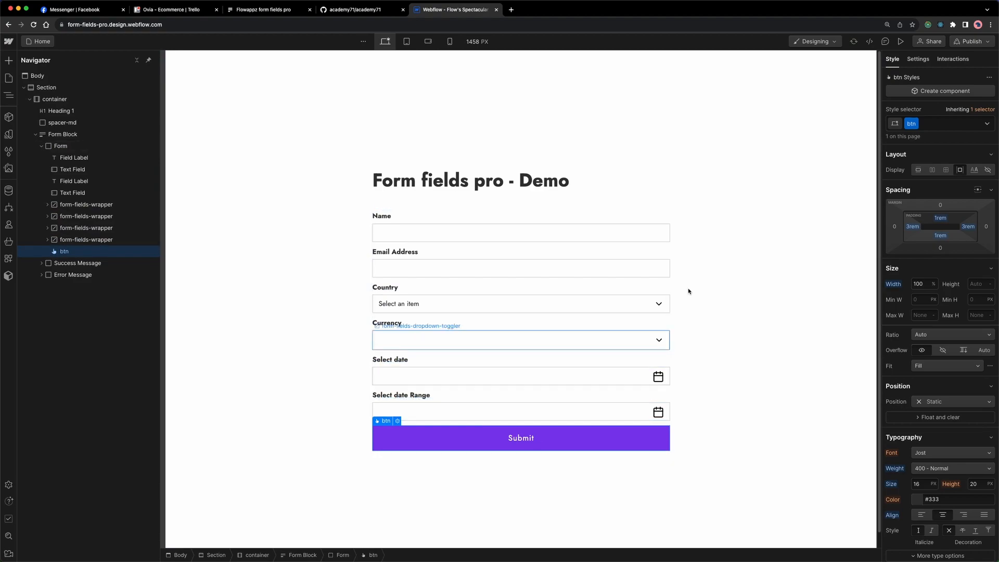
- Publish the site to its webflow.io domain and open the live page
click(980, 42)
click(949, 182)
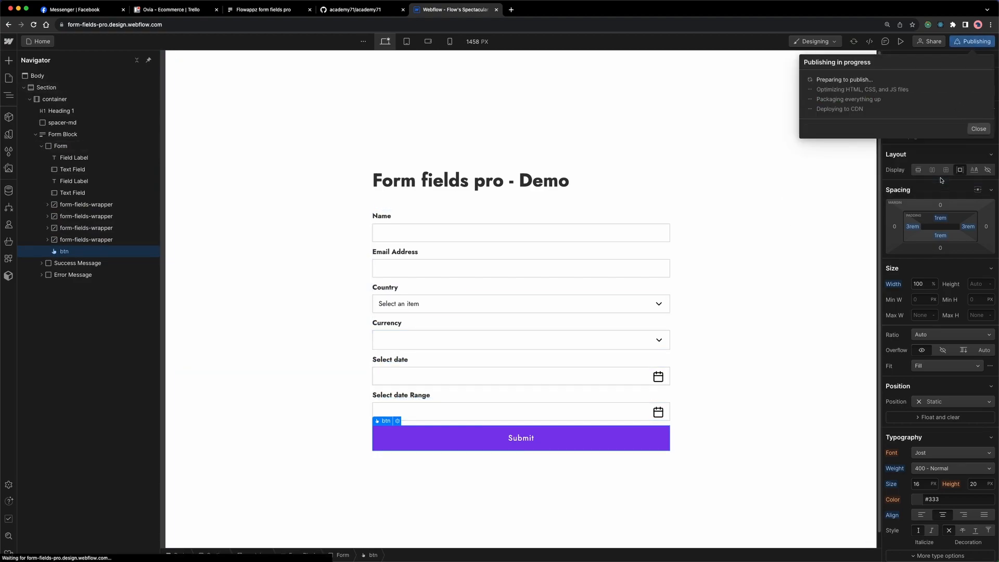
click(889, 89)
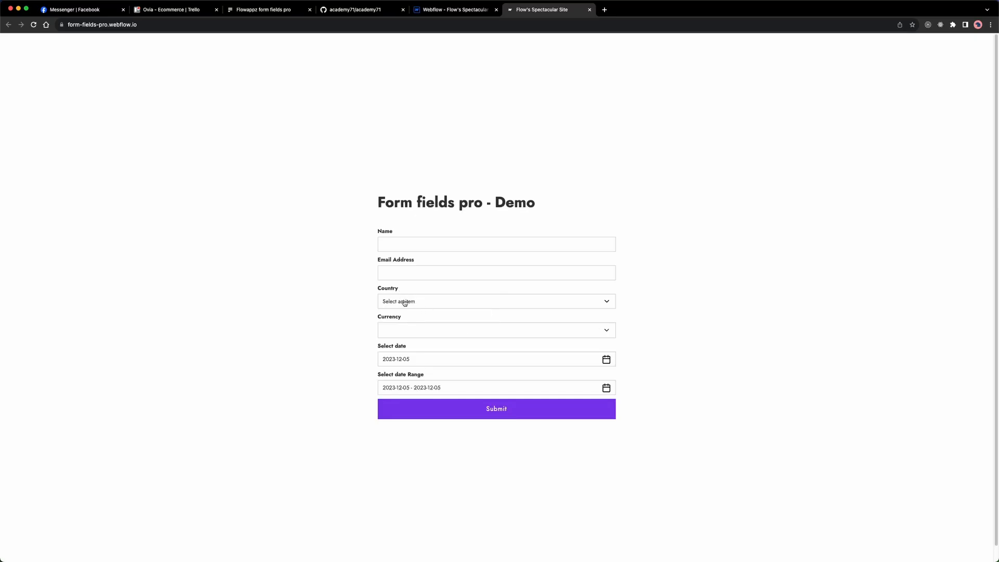
- Test the Country dropdown on the live page by choosing UK, NO and USA in turn, ending on UK
click(405, 303)
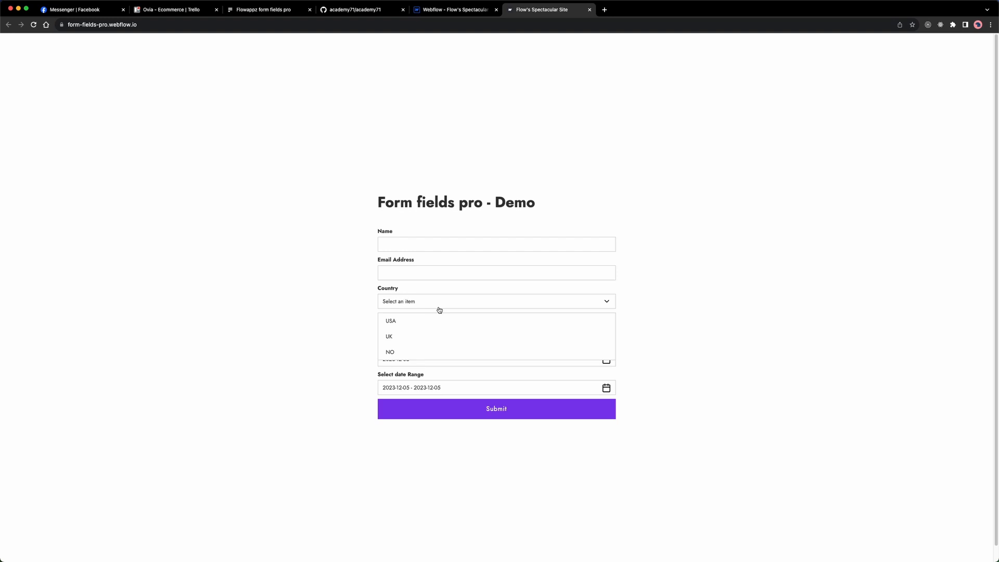
click(419, 336)
click(430, 308)
click(409, 353)
click(427, 306)
click(416, 322)
click(445, 302)
click(414, 336)
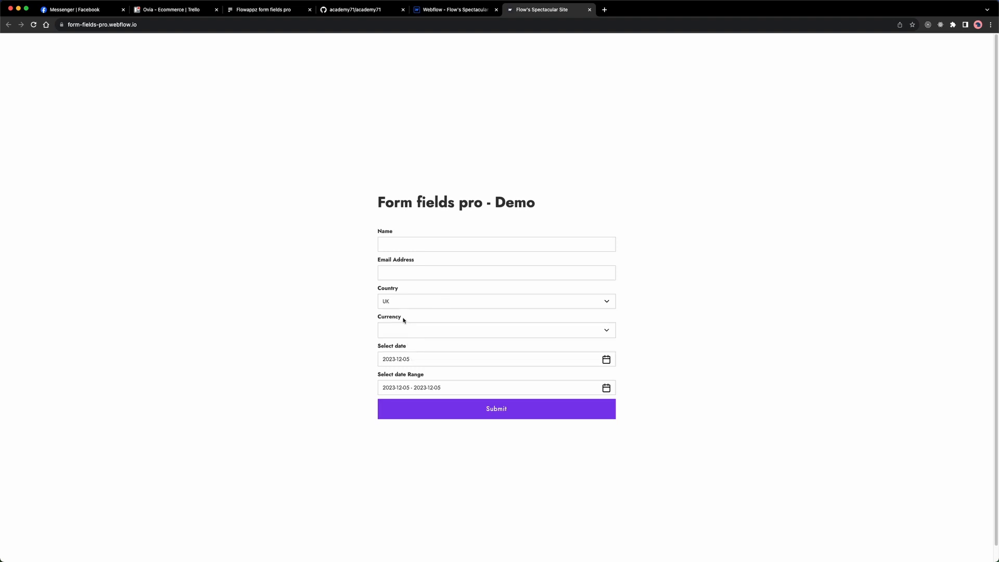
- Filter the Currency list with "Au" and choose AUD
click(430, 333)
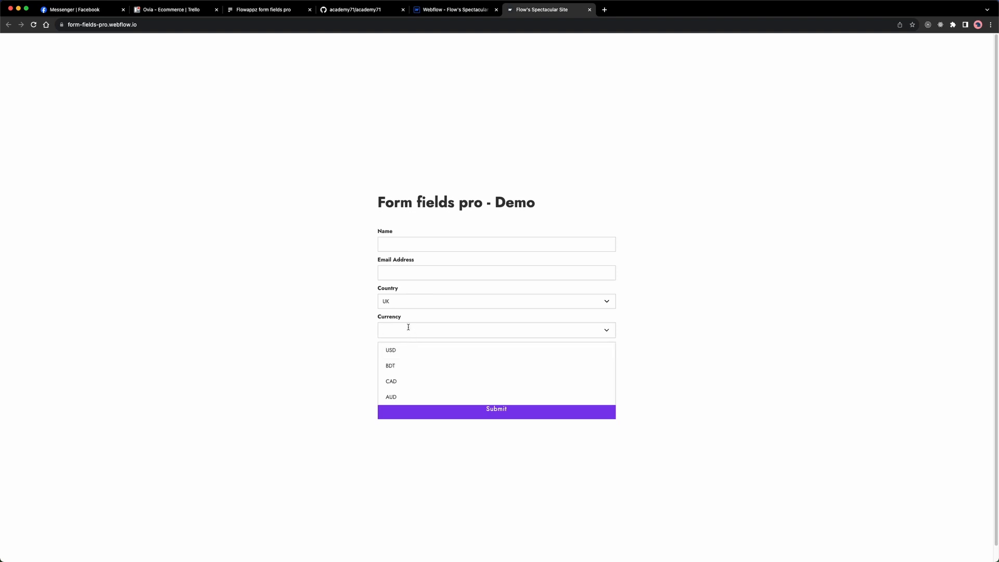
text(Au)
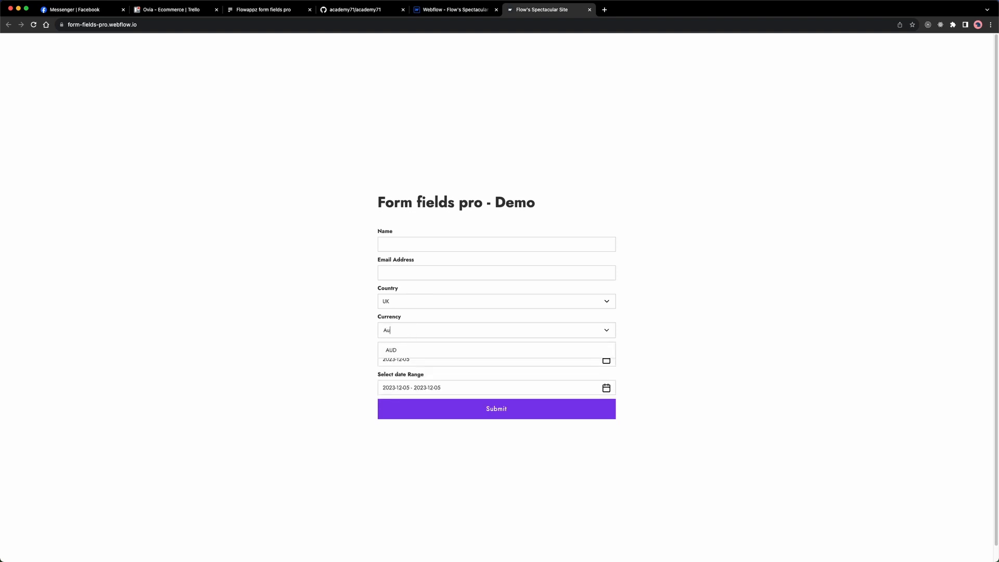
click(398, 352)
- Set the single date to 2024-01-10 and the date range to 2023-12-06 through 2024-01-11
click(416, 365)
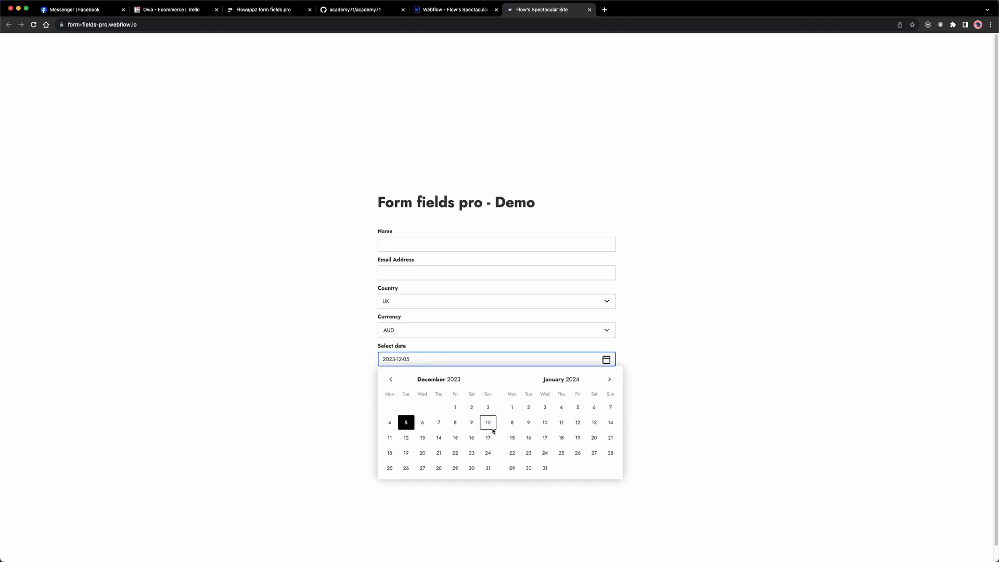
click(545, 423)
click(422, 394)
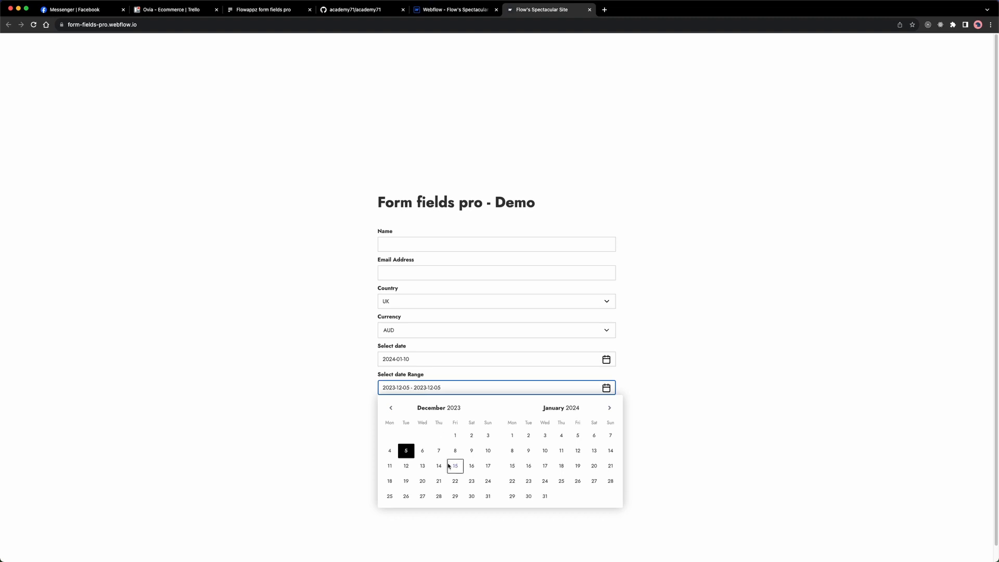
click(424, 452)
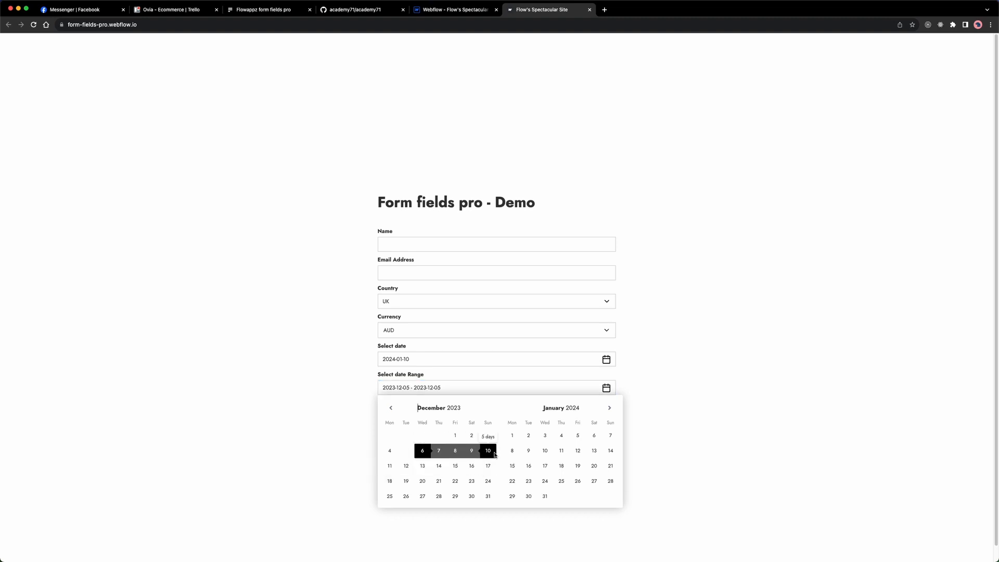
click(562, 452)
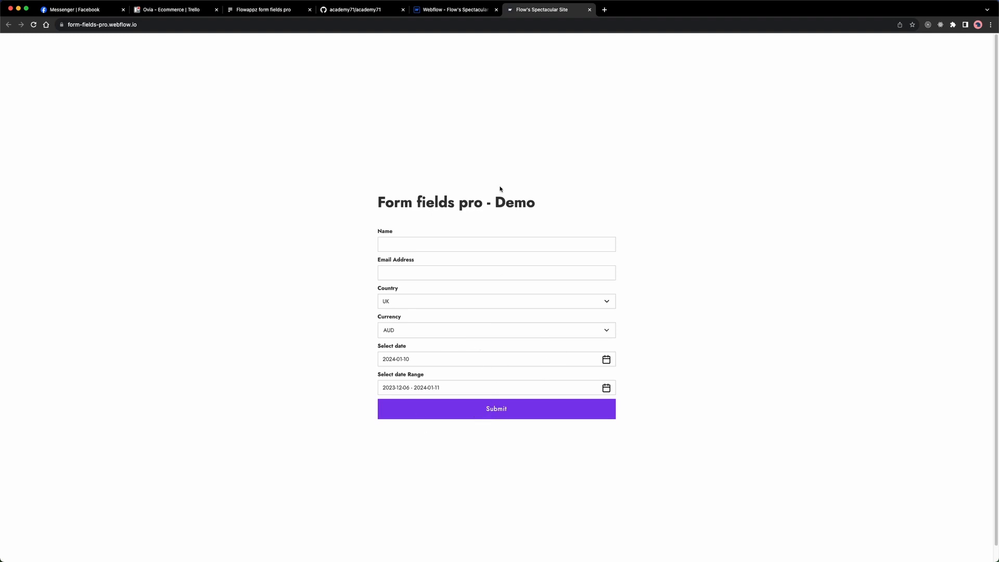
- Switch back from the live page to the Webflow designer
drag(495, 204, 534, 205)
click(460, 11)
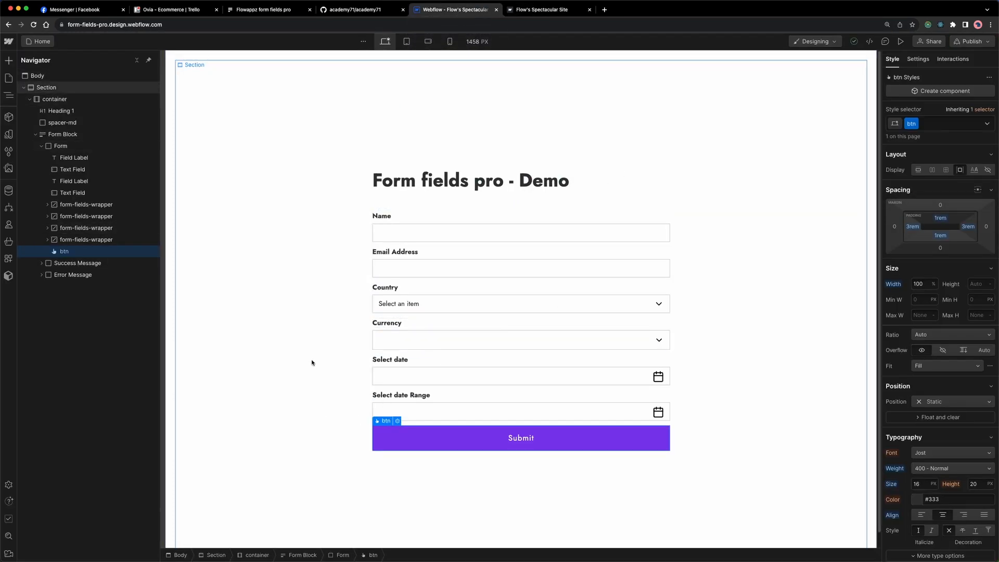
- Launch the Form Fields Pro app, select the Form element and choose the Number picker slider field type
click(8, 259)
click(118, 98)
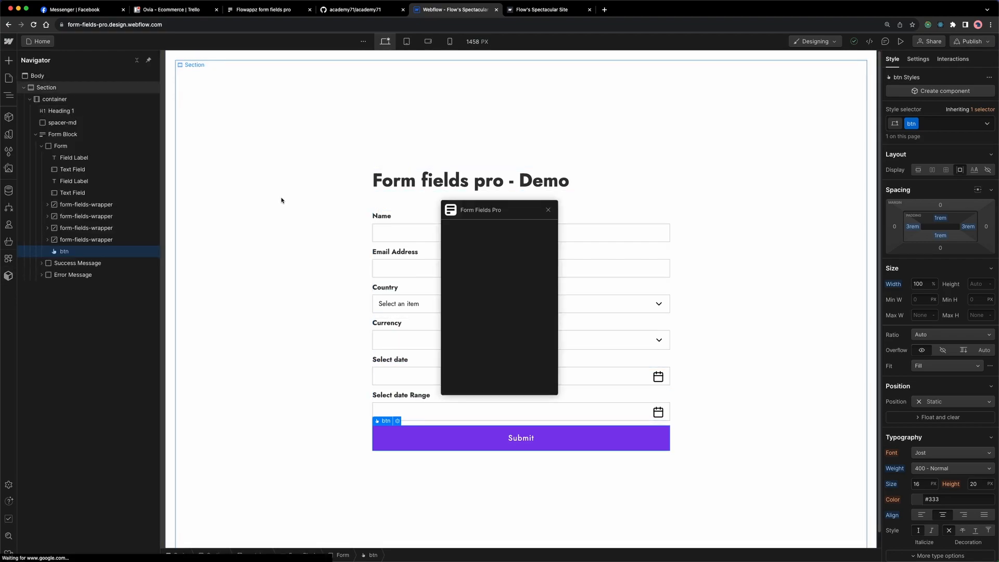
drag(494, 156, 690, 146)
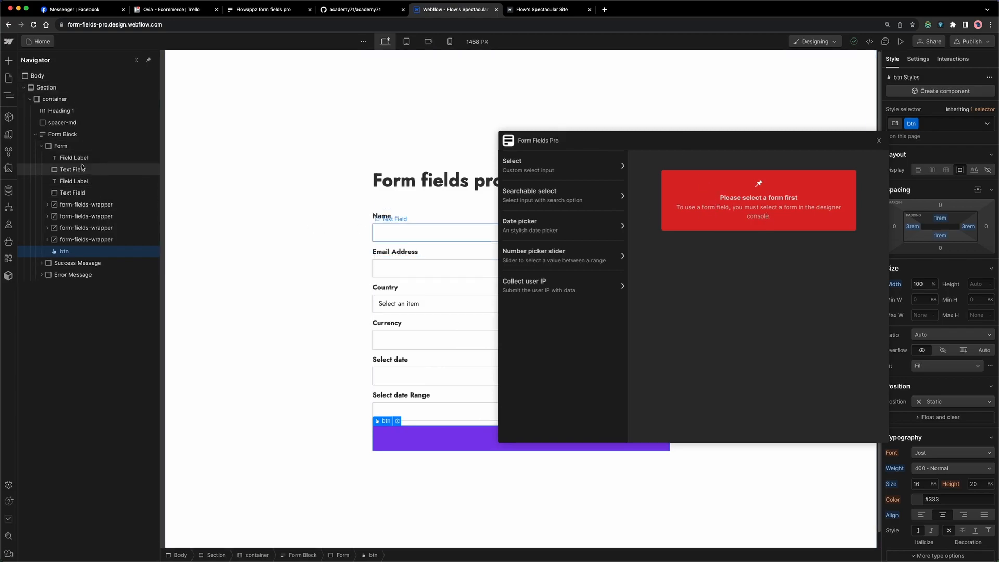
click(61, 145)
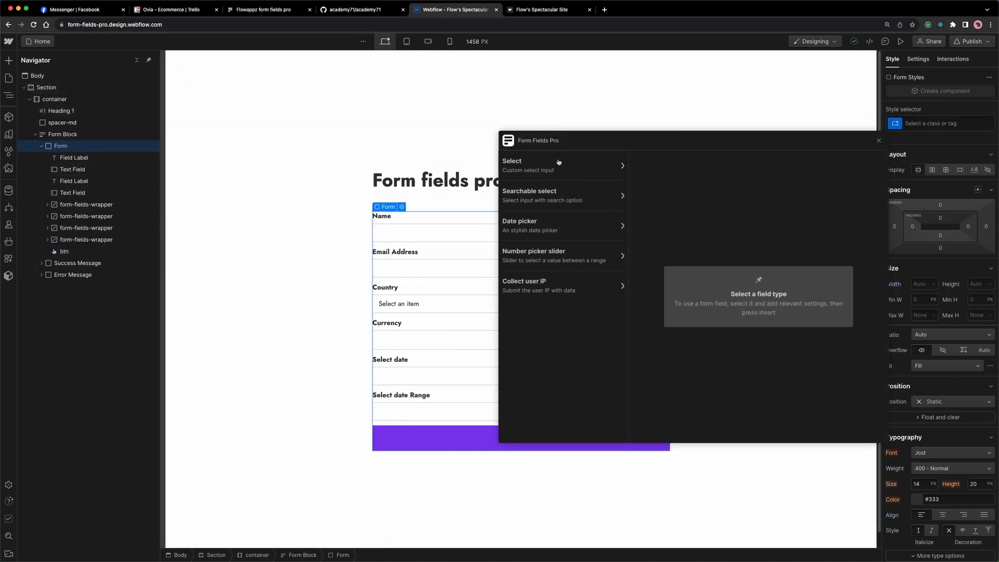
drag(665, 138, 654, 102)
click(544, 208)
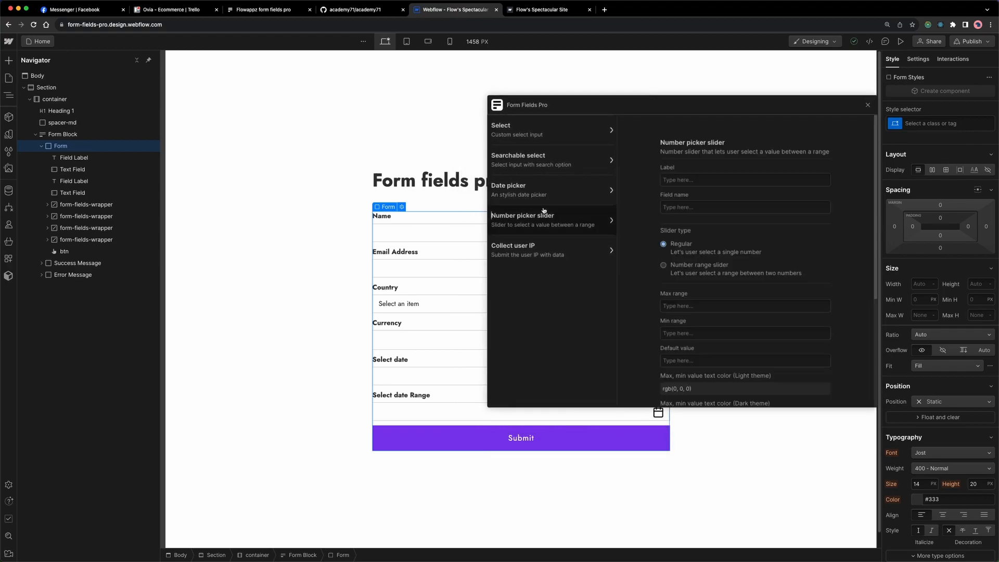
drag(591, 101, 536, 85)
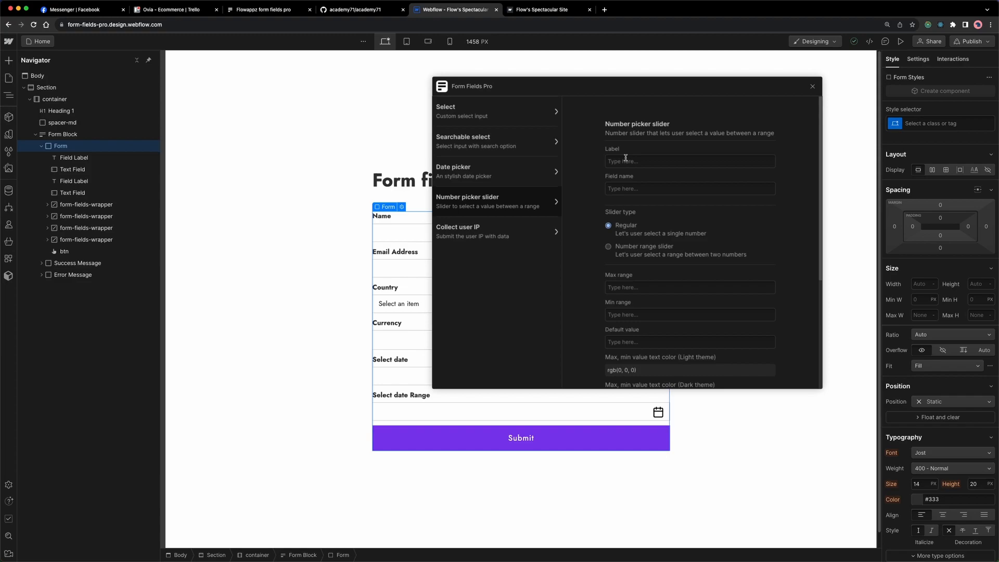
- Give the regular number picker slider the label Budget and the field name budget
text(Budge)
text(budget)
scroll(629, 221, down, 3)
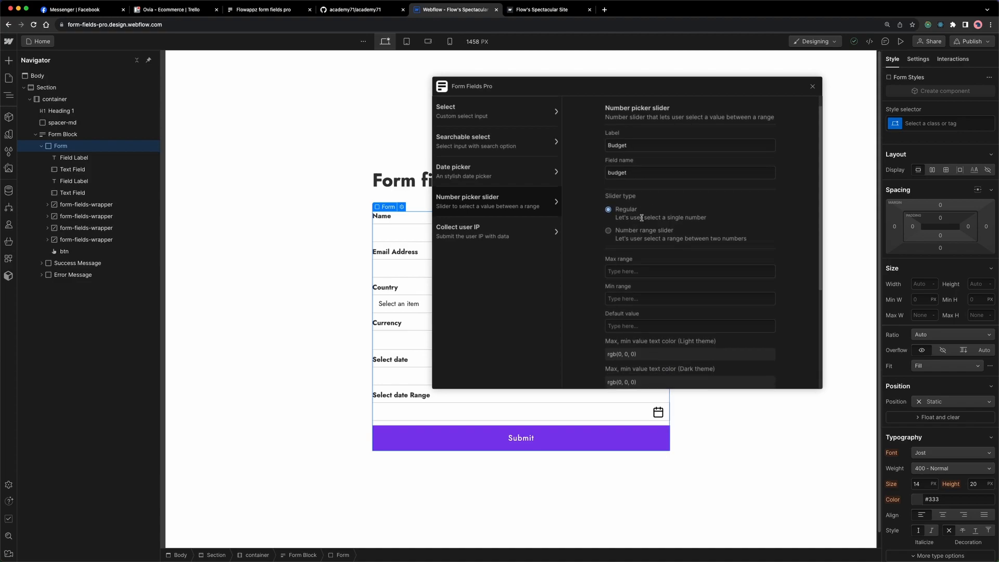
scroll(645, 216, down, 4)
scroll(660, 210, down, 10)
- Set the Budget slider's max range to 20000, min range to 500 and default value to 7999, and insert the field
click(638, 194)
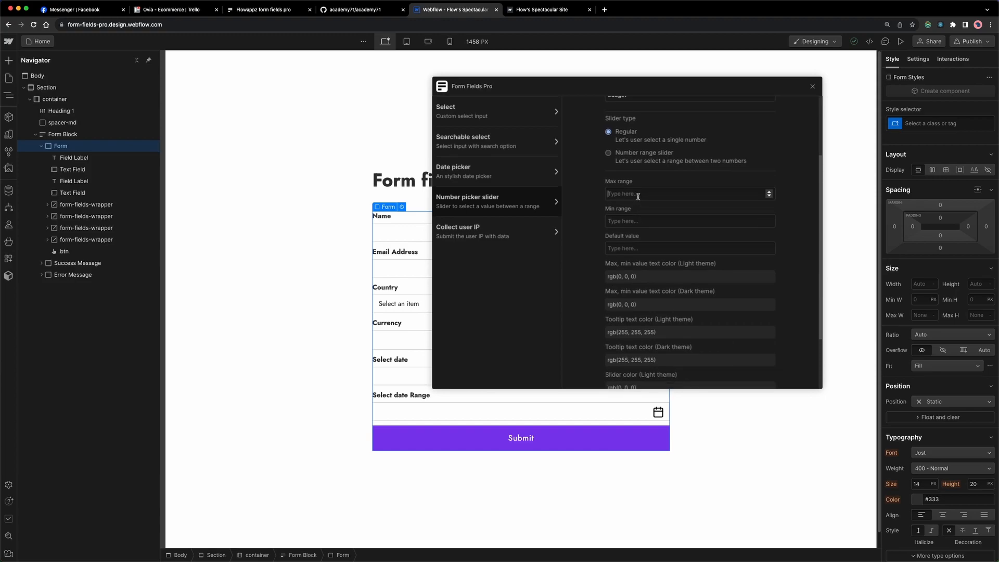
text(20000)
click(645, 222)
text(500)
click(650, 248)
text(5)
text(000)
scroll(646, 273, down, 3)
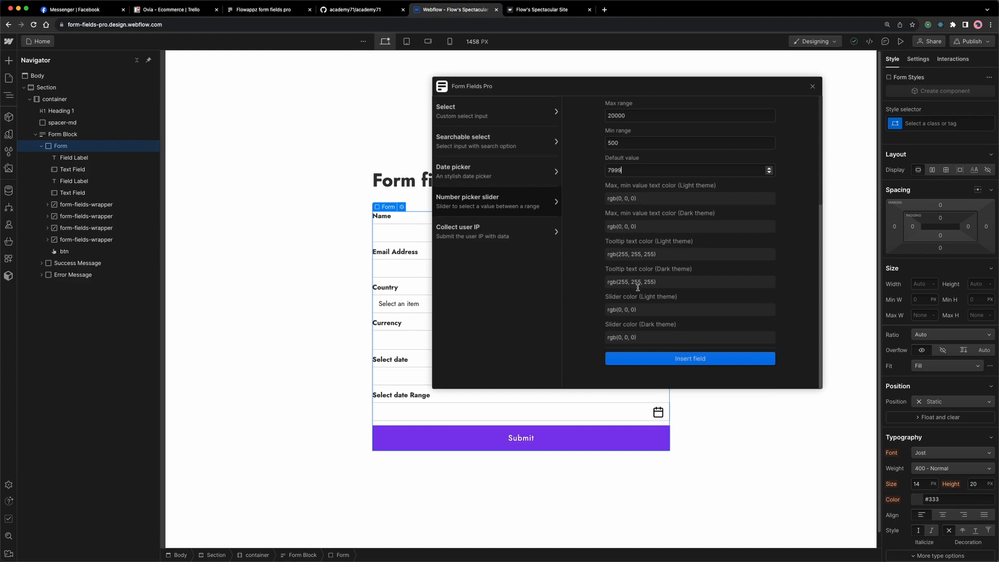
scroll(671, 229, up, 8)
scroll(644, 221, down, 8)
click(686, 359)
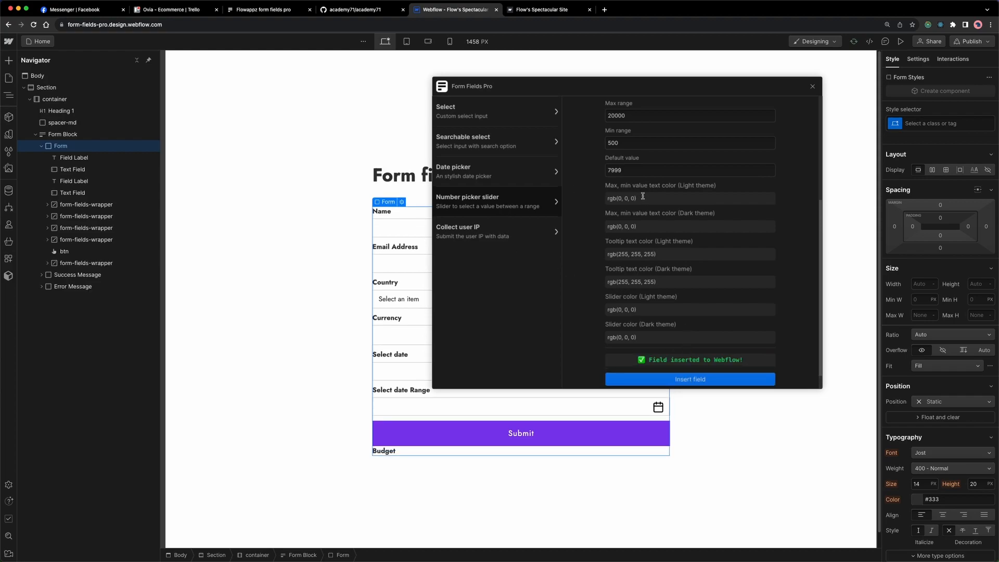
- Change the slider type to Number range slider, with the label Budget range and field name budgetRange
scroll(642, 195, up, 5)
click(609, 247)
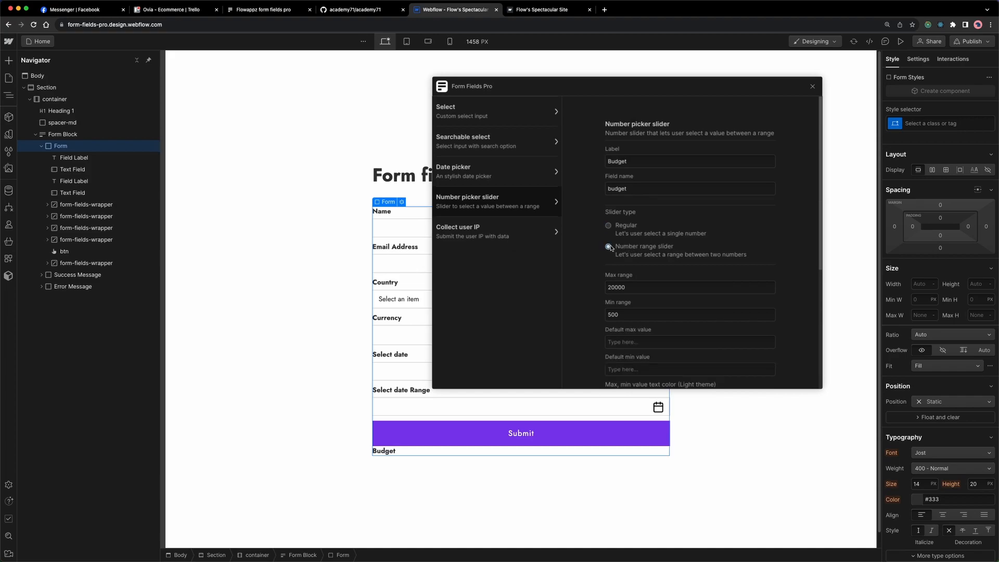
click(642, 190)
text(Range)
click(654, 158)
text(range)
scroll(634, 211, down, 3)
- Set the range slider's max range to 100000 and min range to 5000
double_click(635, 211)
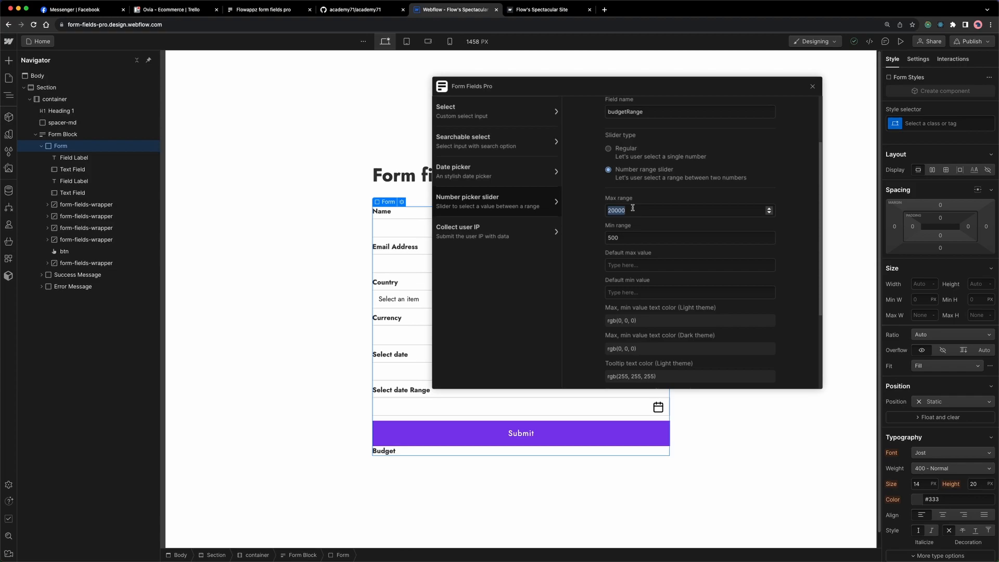
text(100000)
double_click(627, 239)
text(5000)
- Set the range slider's default max value to 20000 and default min value to 10000, and insert the field
click(642, 267)
text(2)
click(636, 293)
text(20000)
click(611, 292)
key(BackSpace)
text(10000)
scroll(700, 335, down, 2)
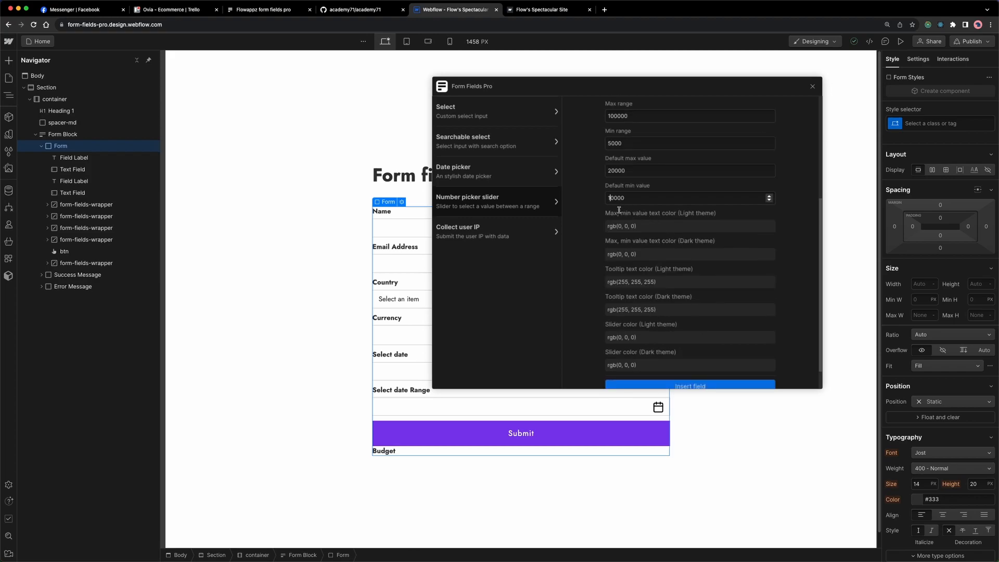
scroll(628, 295, down, 1)
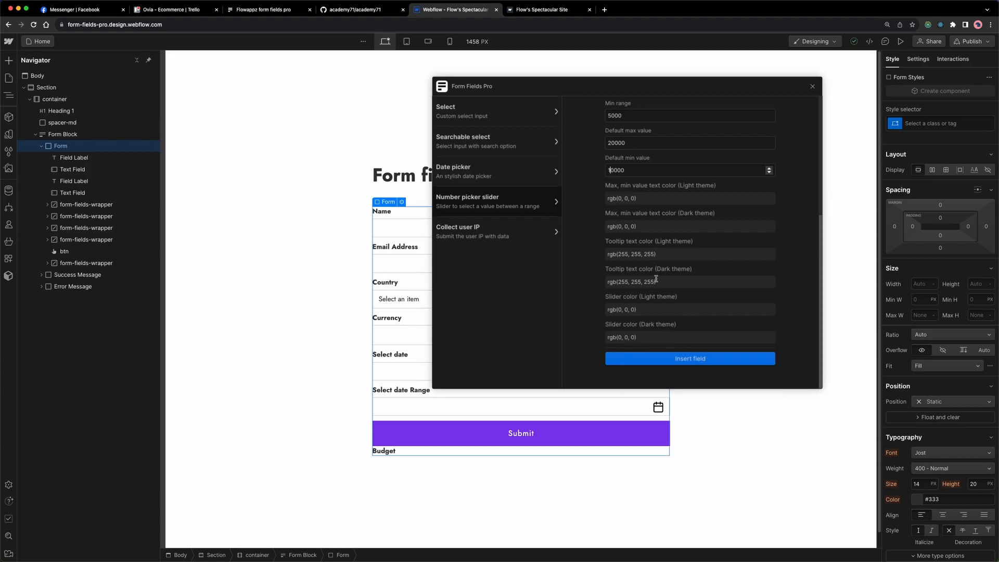
click(686, 361)
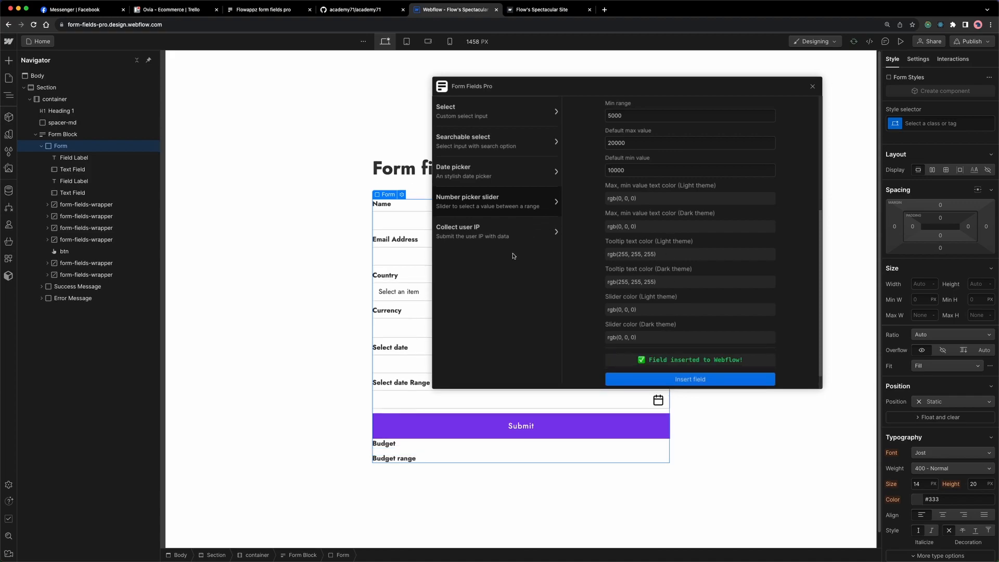
- Insert a Collect user IP field with the field name Collect user IP
click(484, 233)
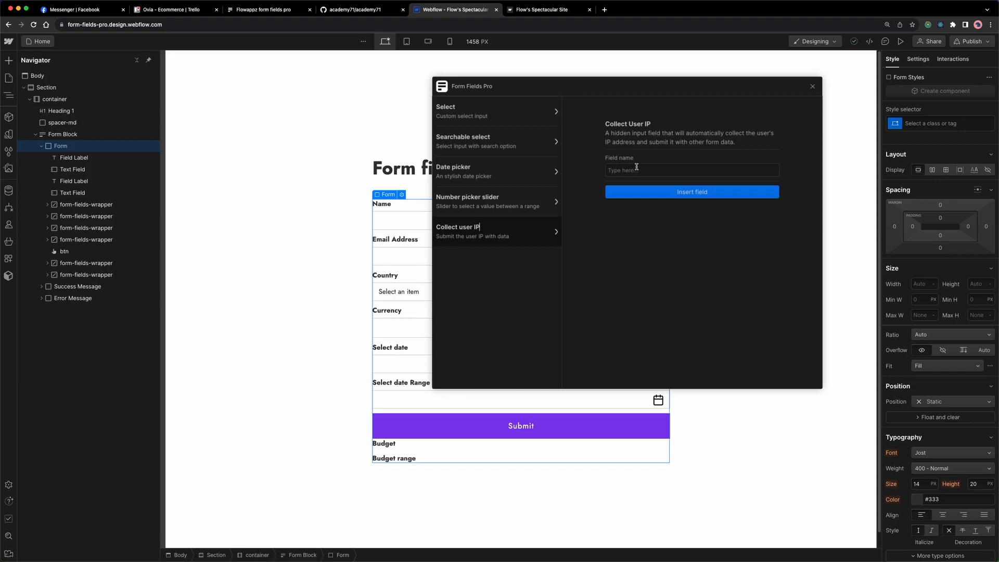
click(636, 168)
text(collecUSer)
key(super+a)
text(Collect user)
click(674, 191)
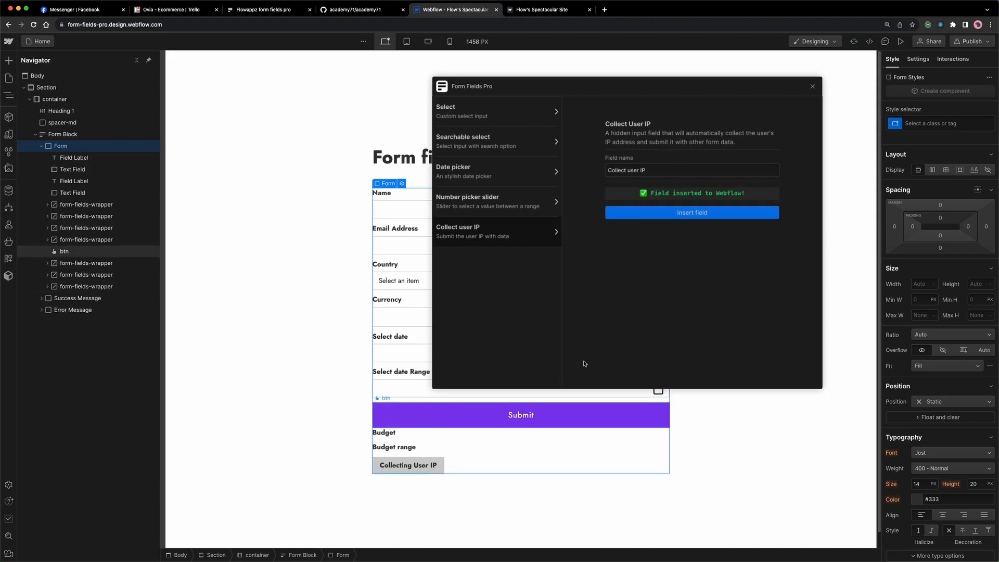
- Close the Form Fields Pro app and move the submit button below the last form-fields-wrapper in the form
click(812, 87)
drag(64, 252, 88, 285)
click(260, 359)
scroll(442, 431, down, 1)
scroll(426, 429, down, 1)
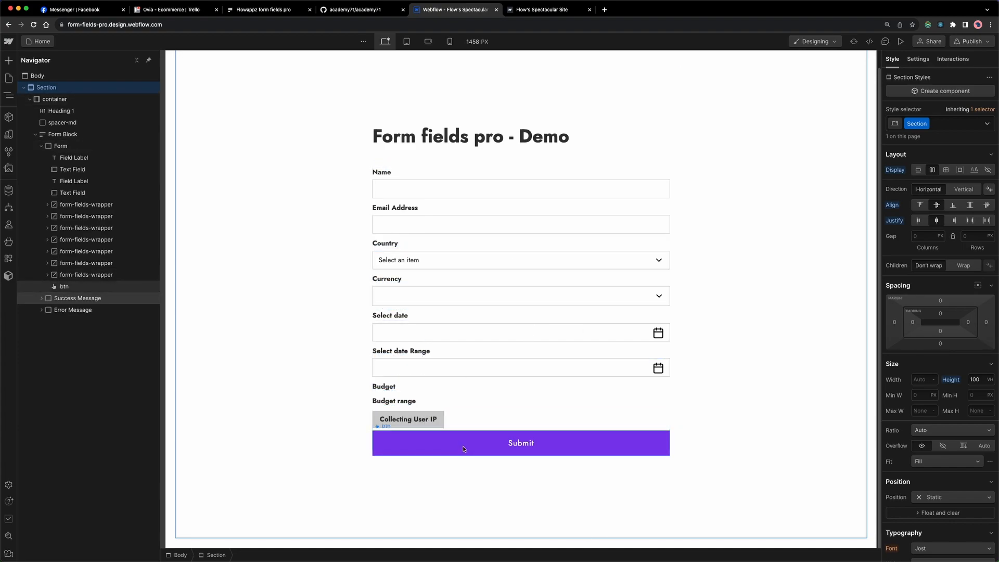
- Publish the site, open the live page and close the duplicate live page tab
click(971, 41)
click(936, 183)
click(888, 90)
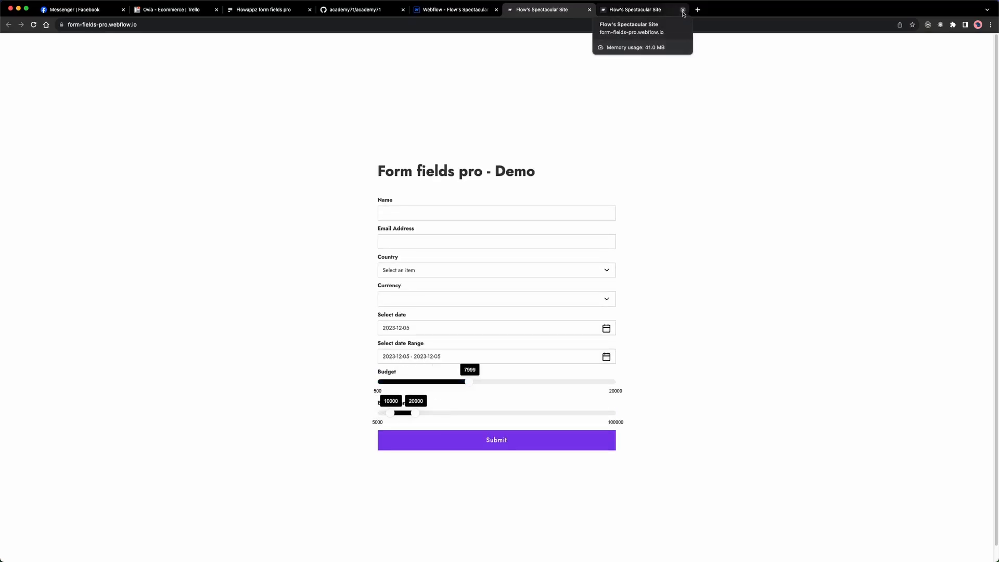
click(683, 10)
scroll(510, 176, down, 1)
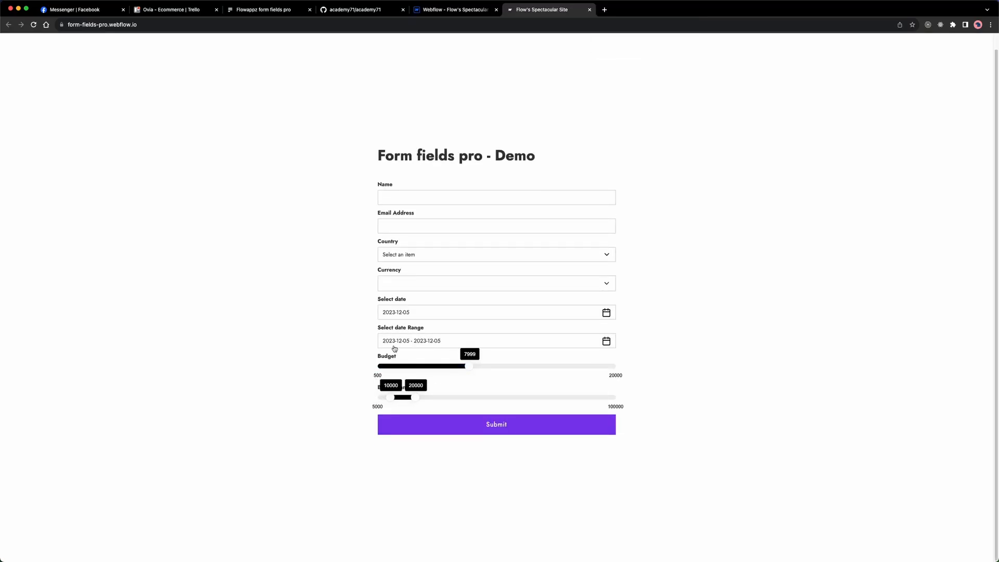
- Set the live form's Budget slider to about 15253 and the Budget range slider to about 35914 through 77340
drag(467, 369, 557, 368)
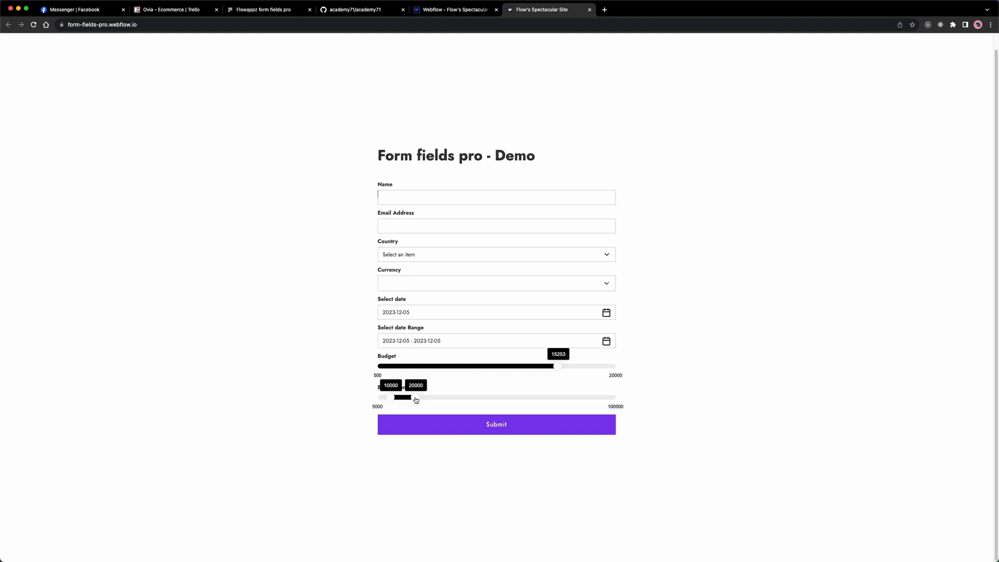
drag(415, 400, 532, 400)
drag(390, 400, 456, 400)
drag(531, 400, 558, 400)
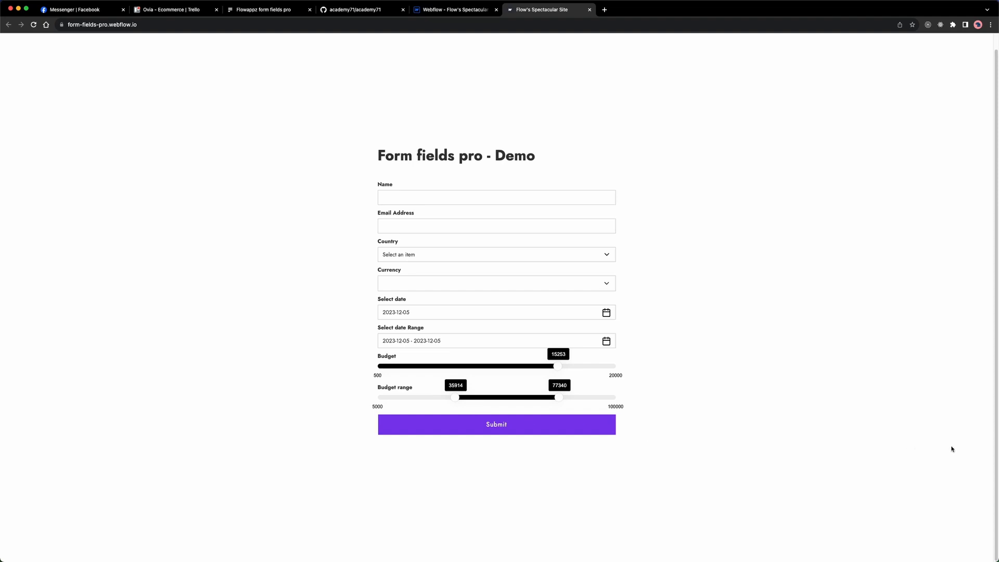
- Fill in the live form with the name FlowAPPz, a test email address and the currency USD
click(414, 196)
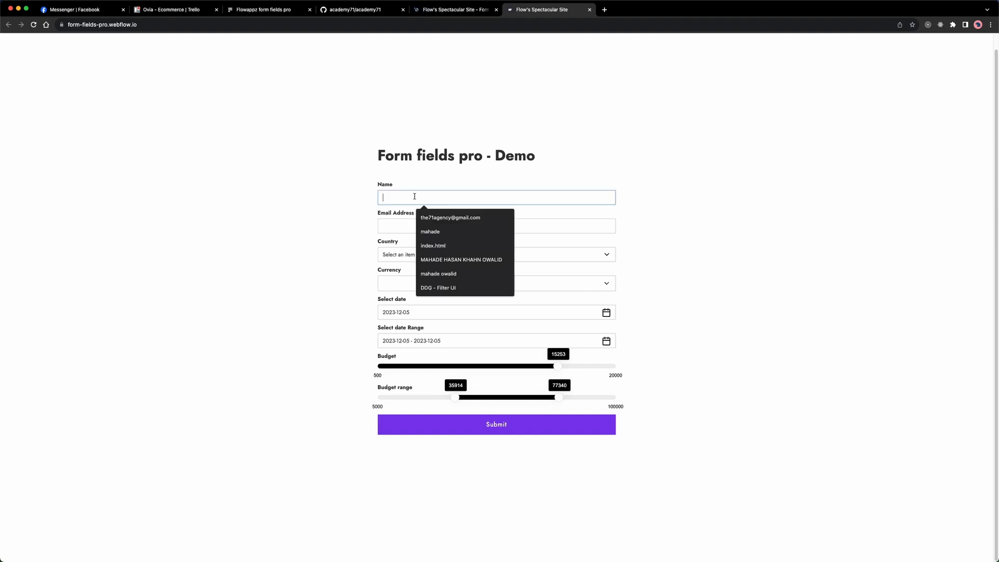
text(FlowAPPz)
key(Tab)
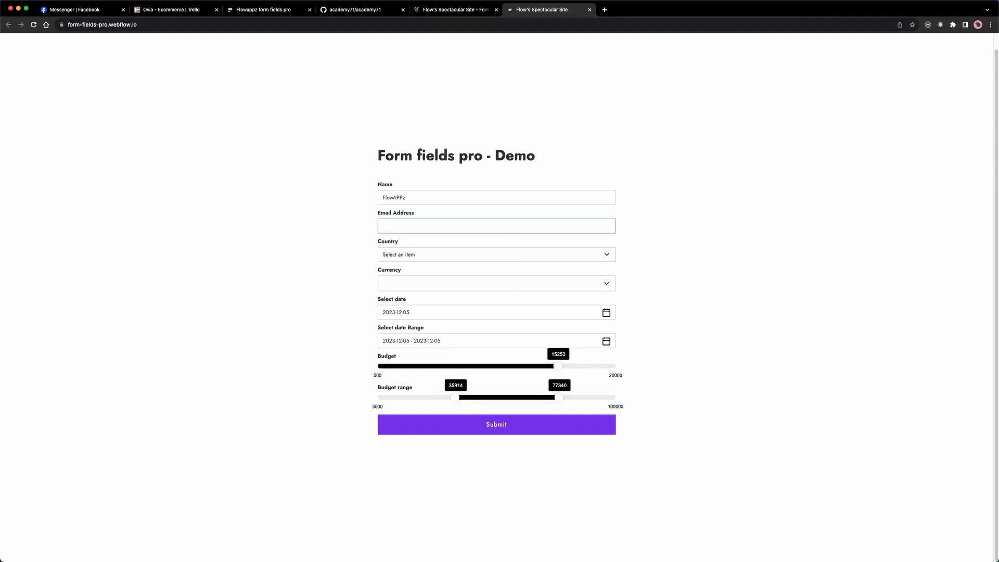
text(h)
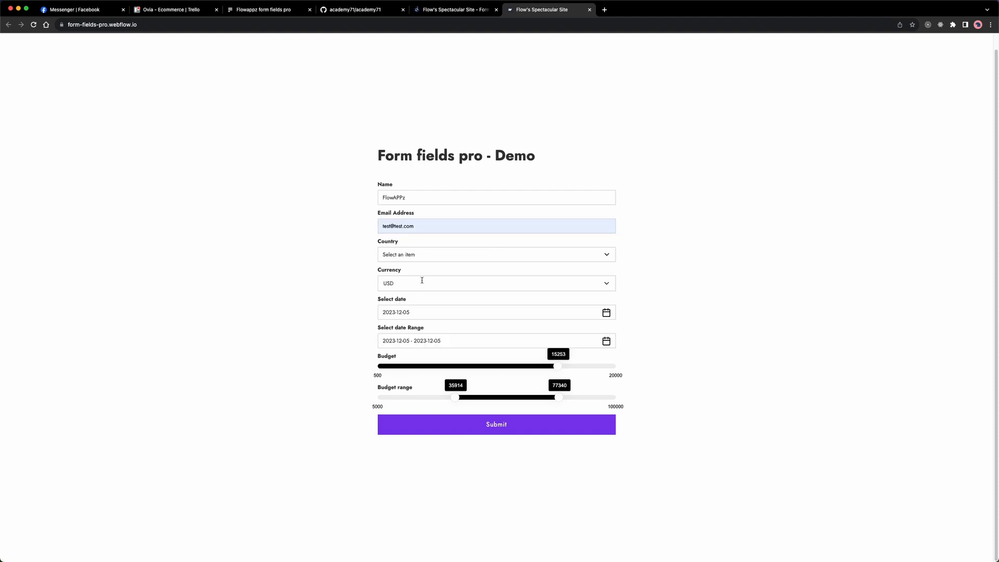
- Choose USA as the country and submit the live form
click(420, 254)
click(409, 305)
click(421, 253)
click(406, 272)
click(477, 426)
- Reload the Webflow site's form settings and examine the submission's country, currency, dates, budget, budget range and collected user IP
click(413, 9)
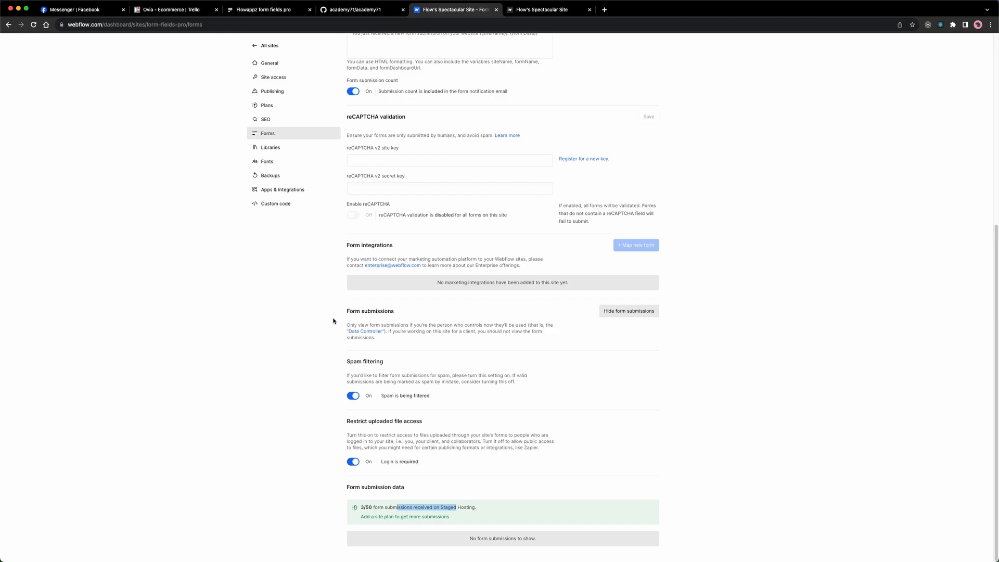
key(super+r)
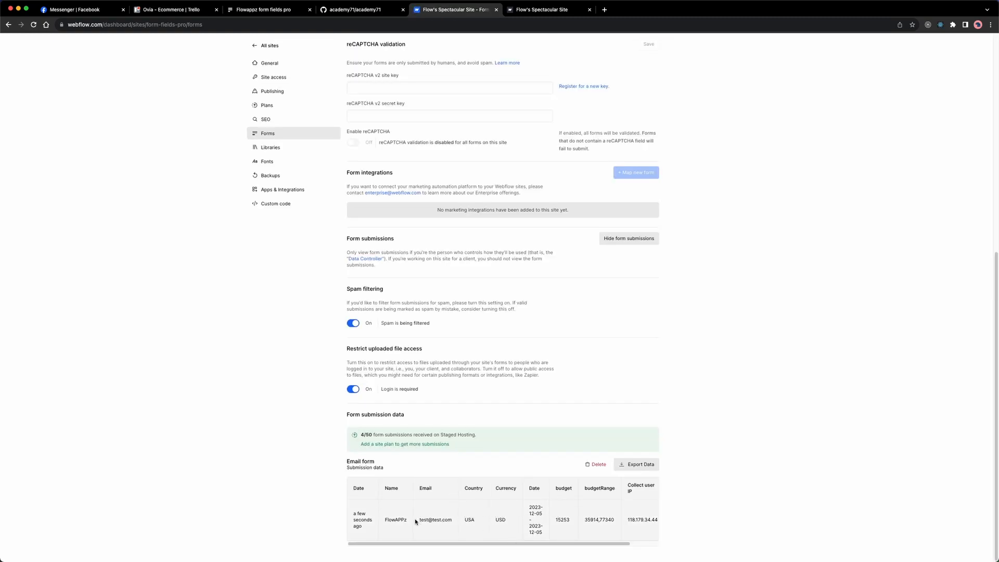
double_click(469, 520)
double_click(501, 519)
drag(525, 509, 545, 535)
click(569, 527)
double_click(565, 521)
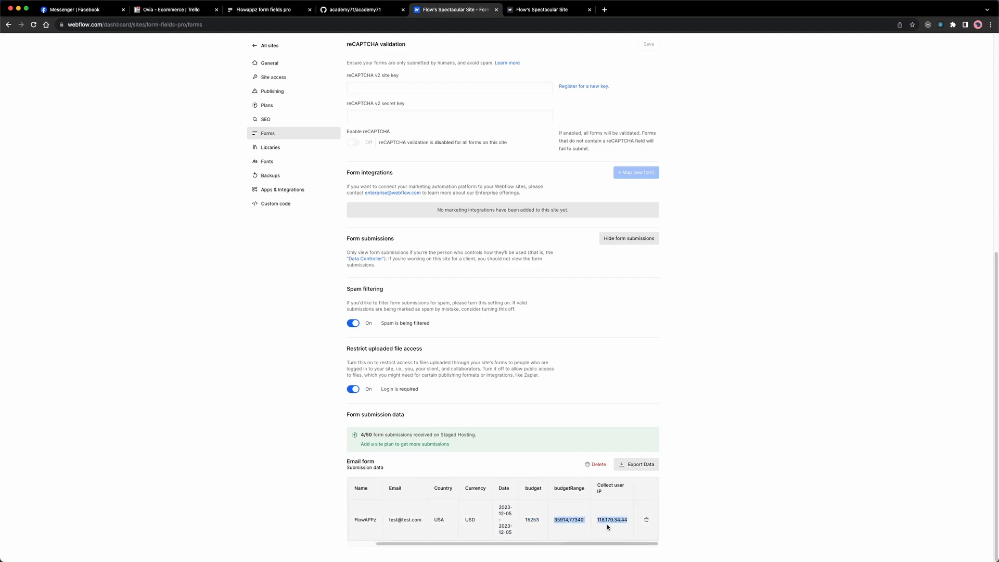
click(604, 528)
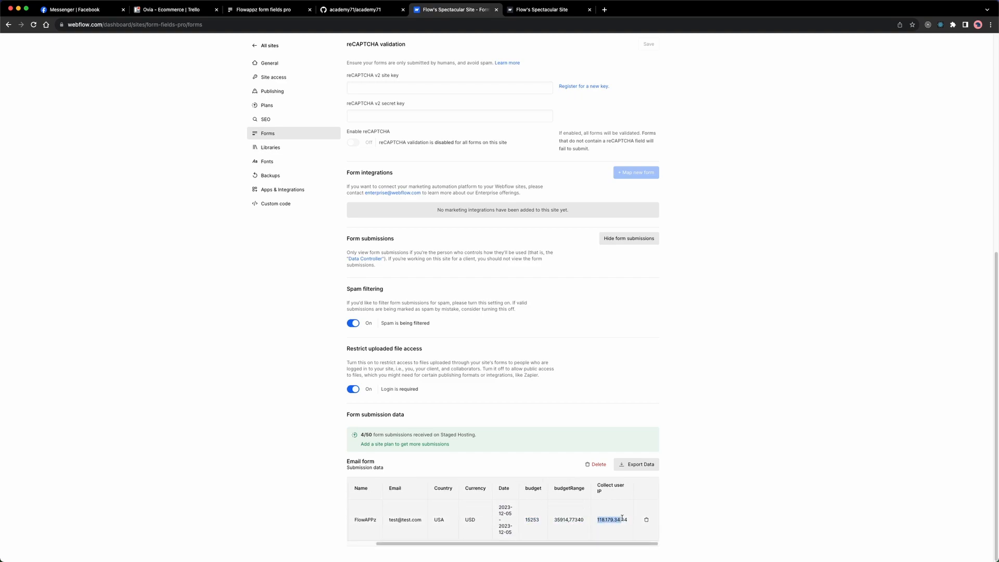